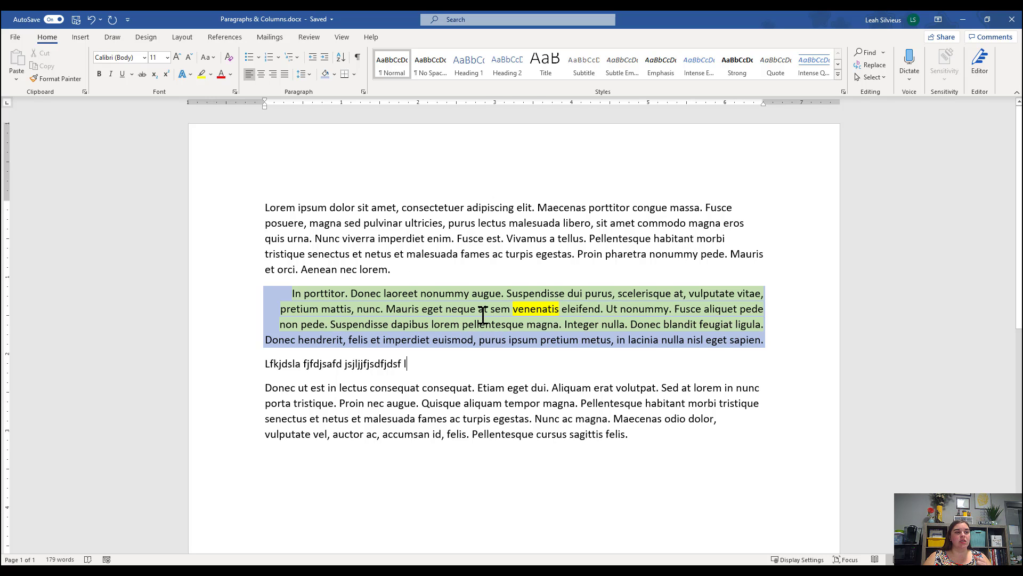
- Add an outside border around the highlighted word "venenatis" in the second paragraph
{"action": "left_click", "coordinate": [483, 315]}
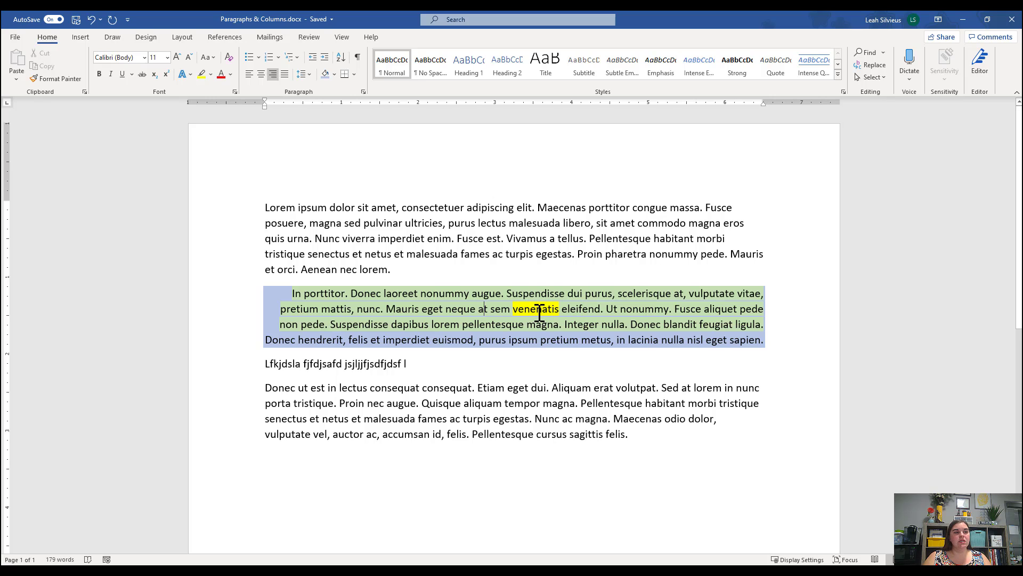
{"action": "double_click", "coordinate": [540, 313]}
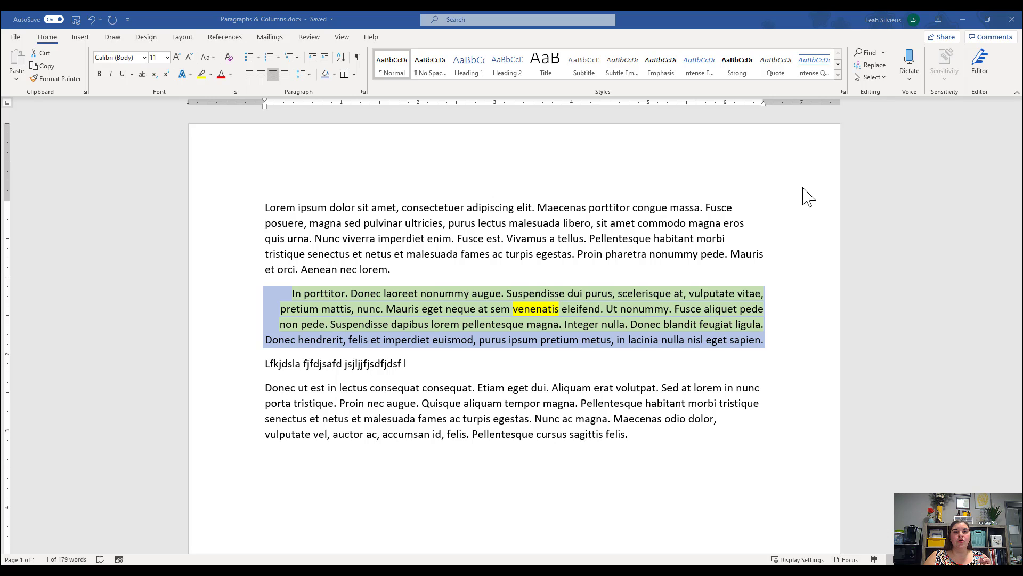
{"action": "left_click", "coordinate": [531, 310]}
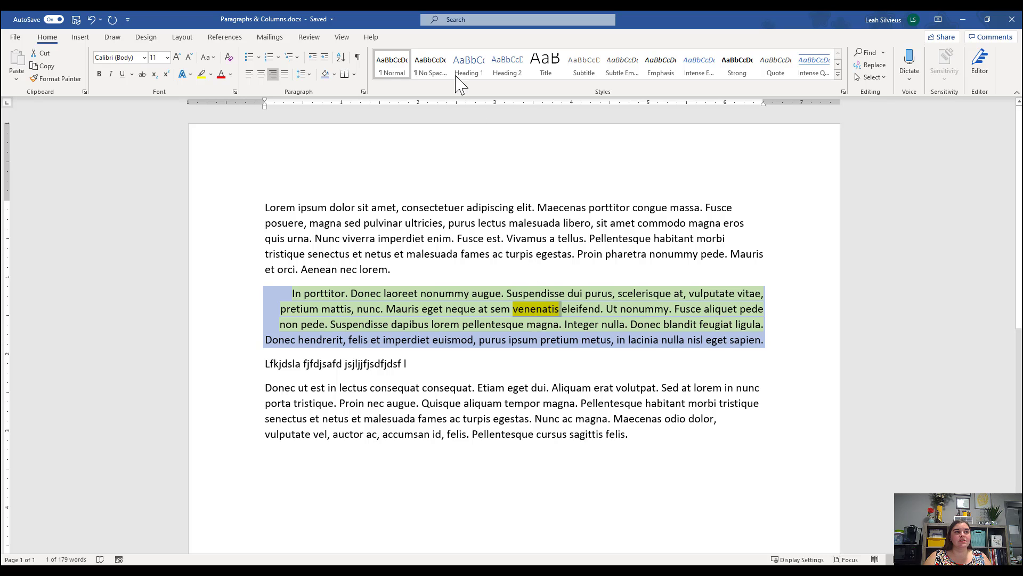
{"action": "key", "text": "ctrl"}
{"action": "key", "text": "ctrl"}
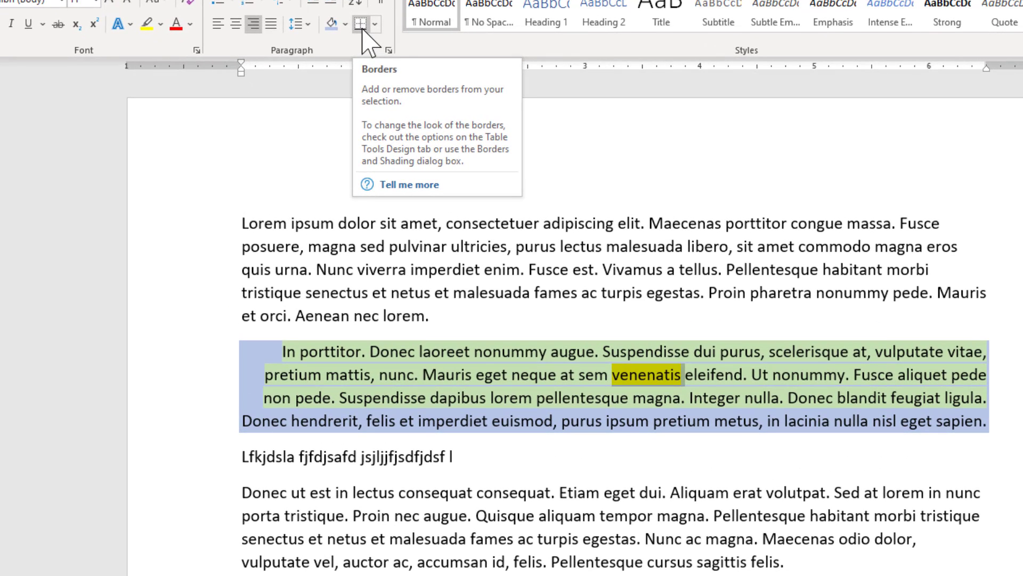
{"action": "left_click", "coordinate": [373, 25]}
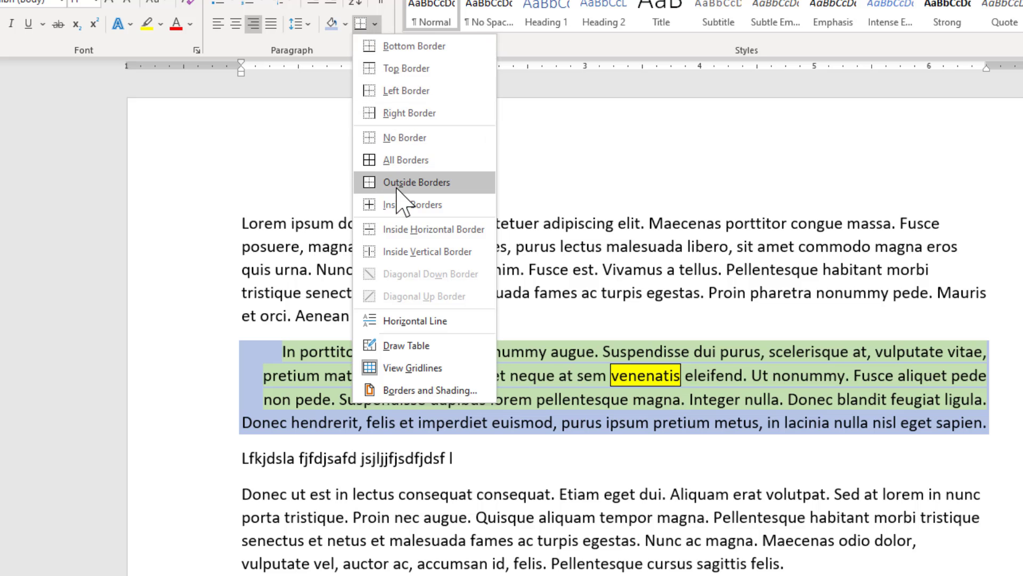
{"action": "left_click", "coordinate": [397, 186]}
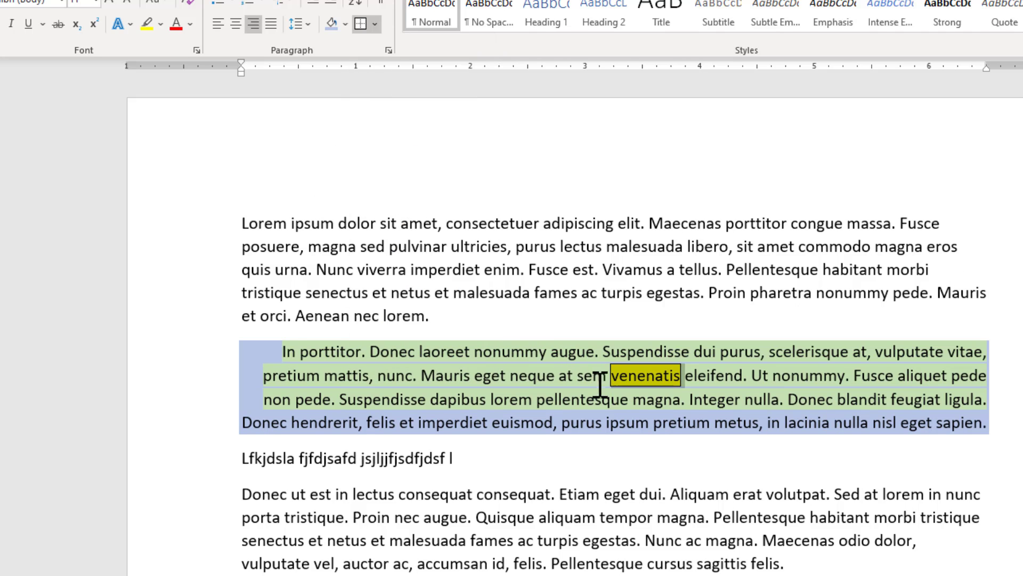
{"action": "left_click_drag", "start_coordinate": [610, 377], "coordinate": [682, 380]}
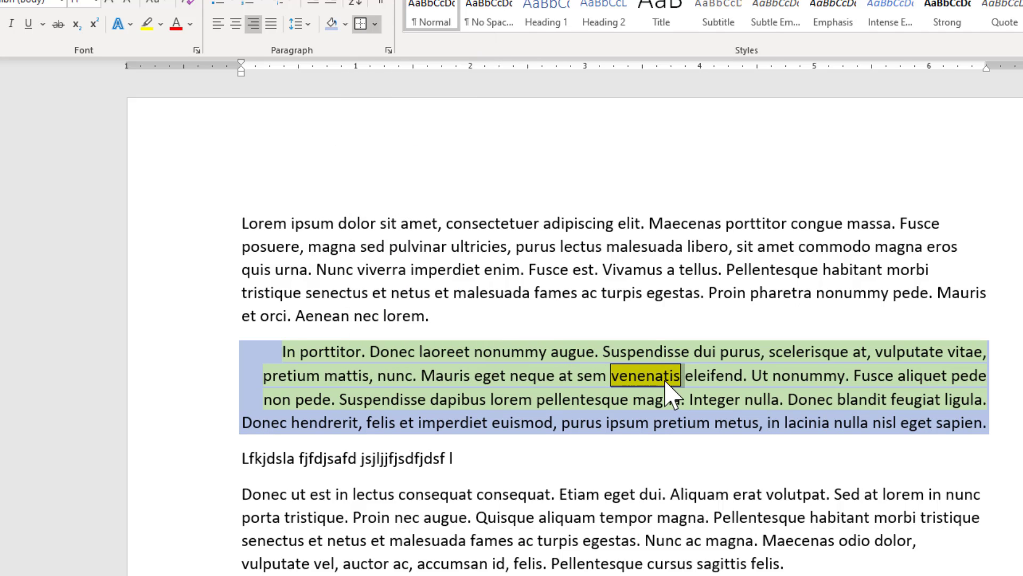
{"action": "left_click", "coordinate": [438, 423]}
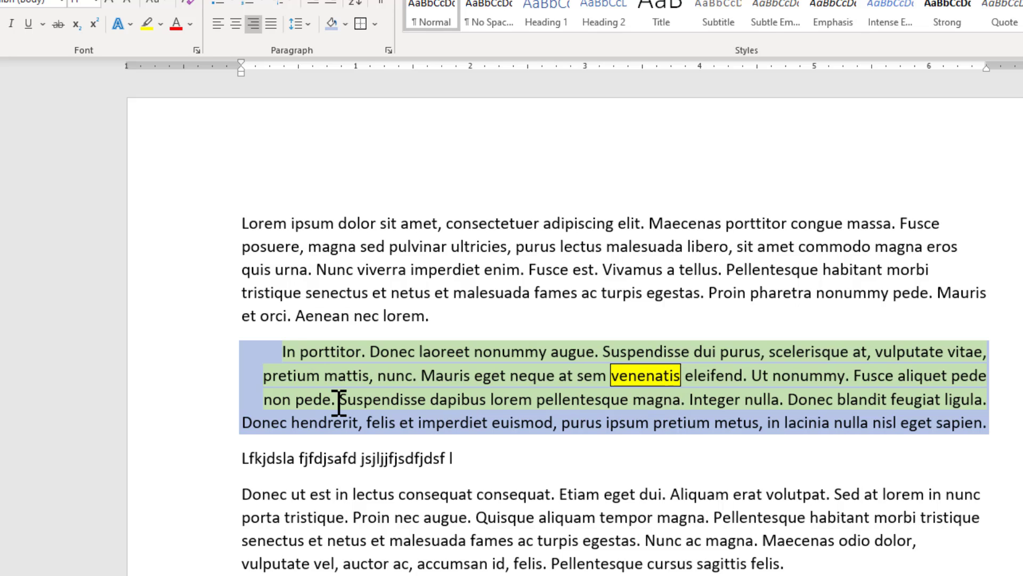
- Add an outside border around the text from "Suspendisse dapibus" to "feugiat" in the second paragraph
{"action": "left_click_drag", "start_coordinate": [412, 404], "coordinate": [944, 404]}
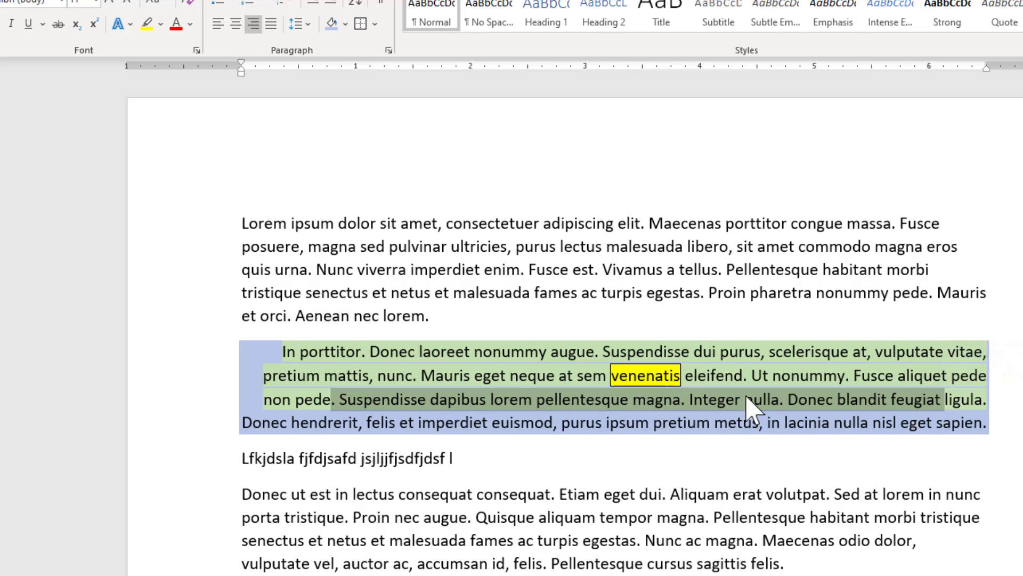
{"action": "left_click", "coordinate": [361, 24]}
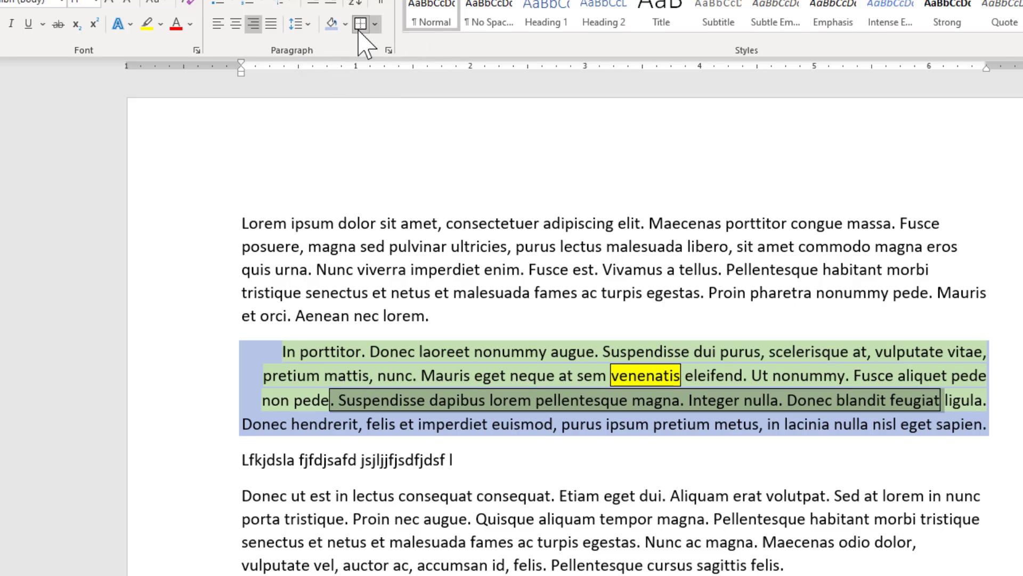
{"action": "left_click", "coordinate": [835, 377]}
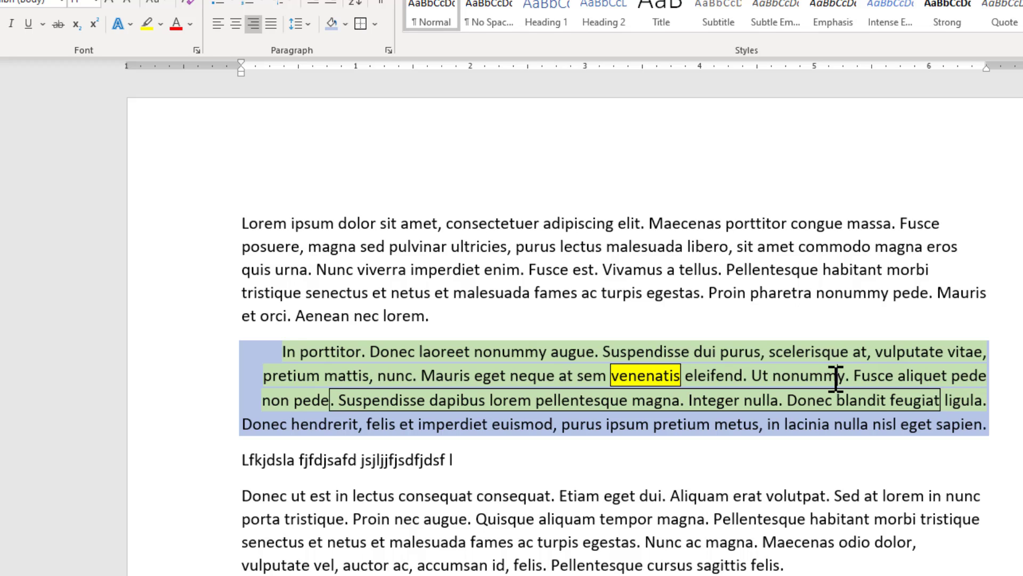
- Apply outside borders to the whole second paragraph, and remove its left and right borders
{"action": "left_click", "coordinate": [540, 381]}
{"action": "left_click", "coordinate": [362, 24]}
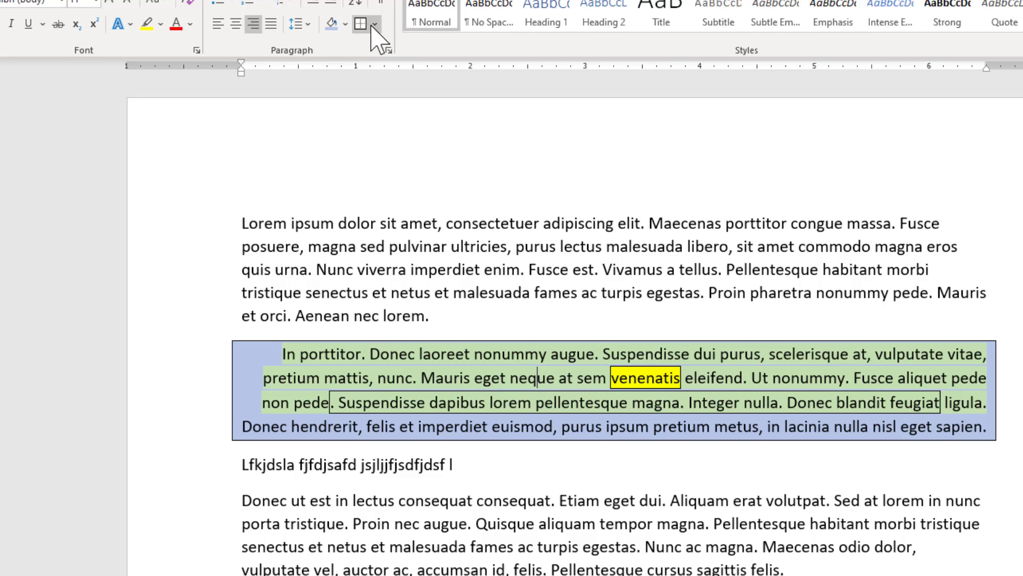
{"action": "left_click", "coordinate": [376, 25]}
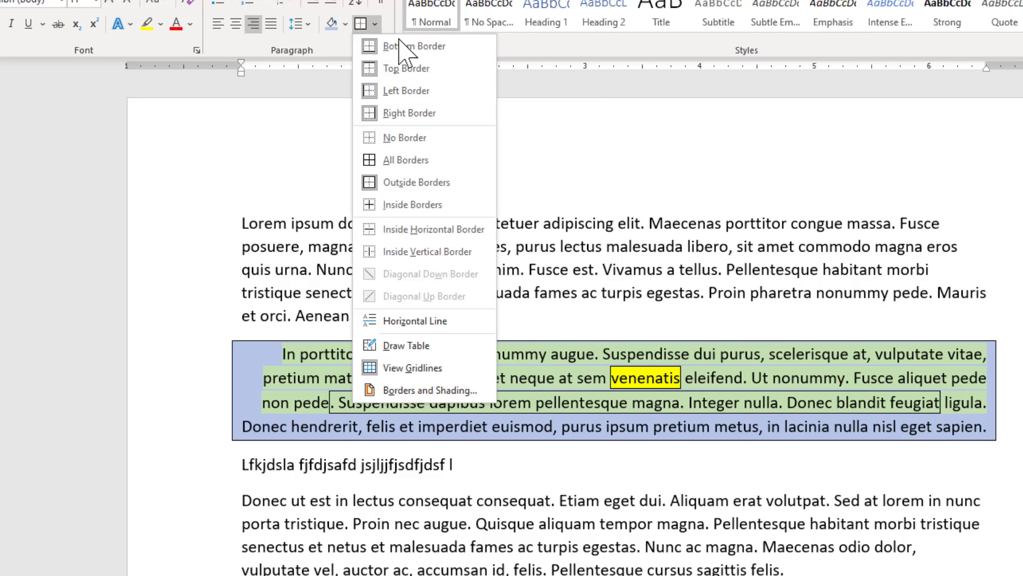
{"action": "left_click", "coordinate": [395, 91]}
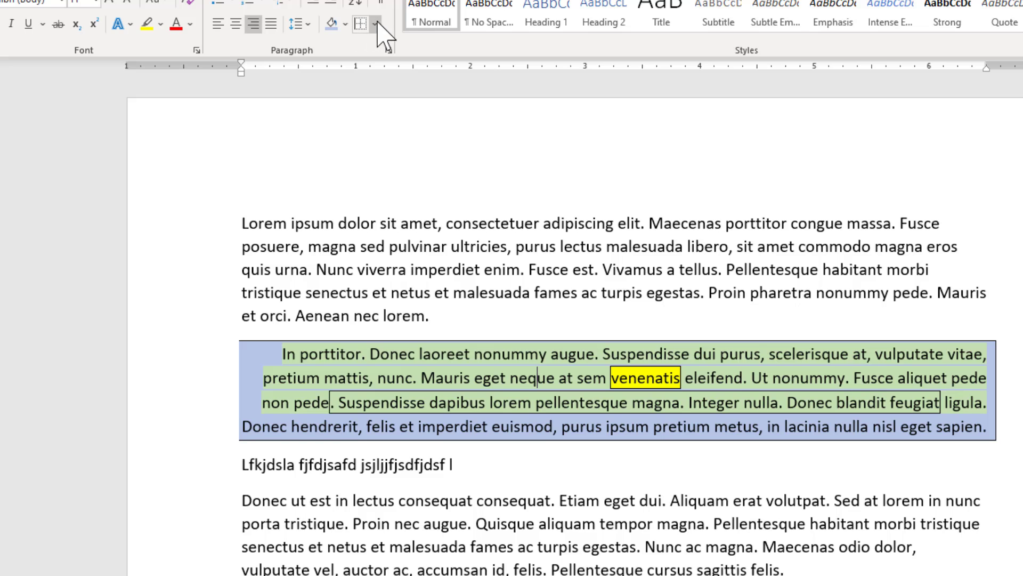
{"action": "left_click", "coordinate": [377, 26]}
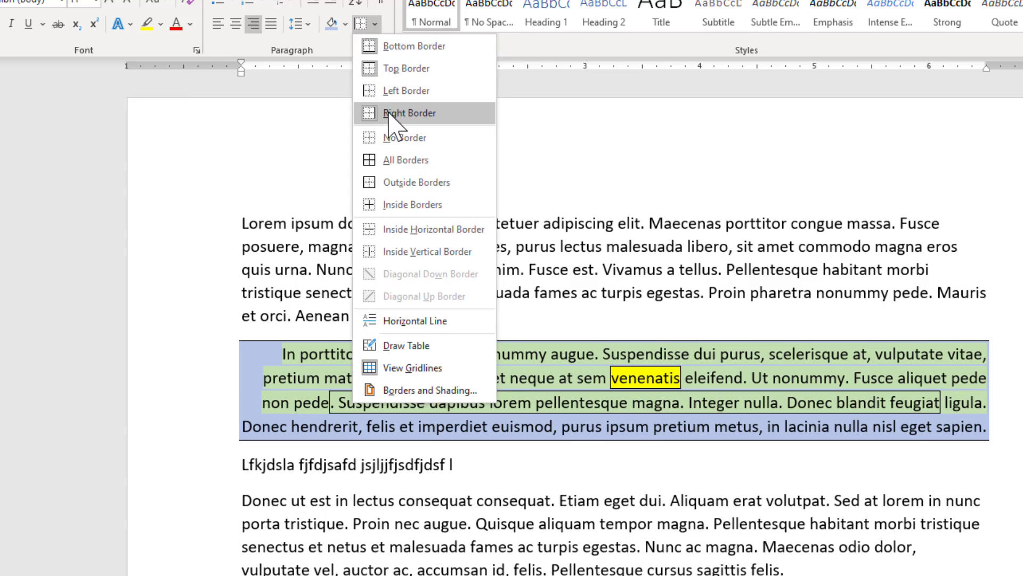
{"action": "left_click", "coordinate": [388, 113]}
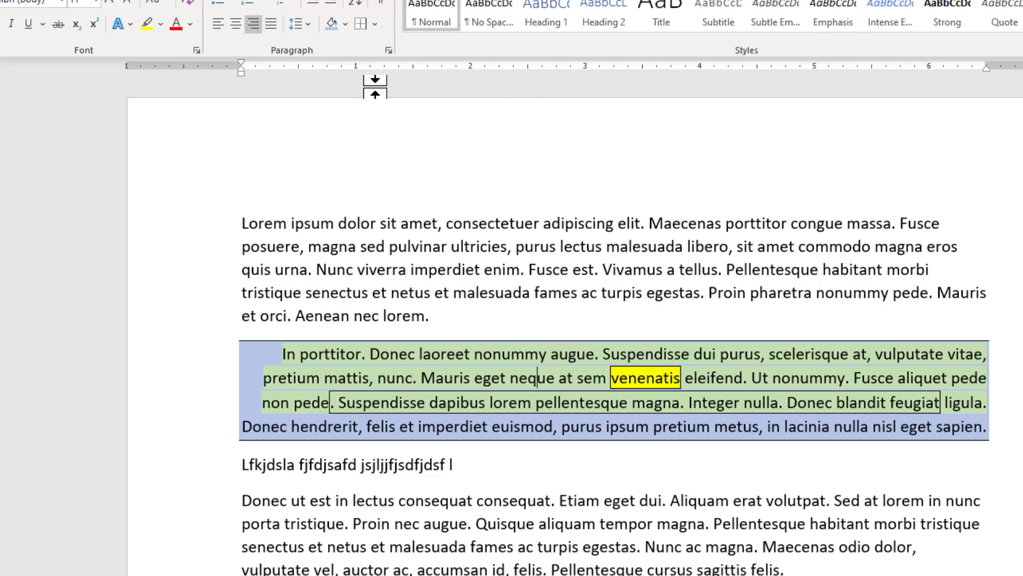
- Open the Borders and Shading settings for the second paragraph and choose the 3-D setting, applied to Paragraph
{"action": "left_click", "coordinate": [375, 24]}
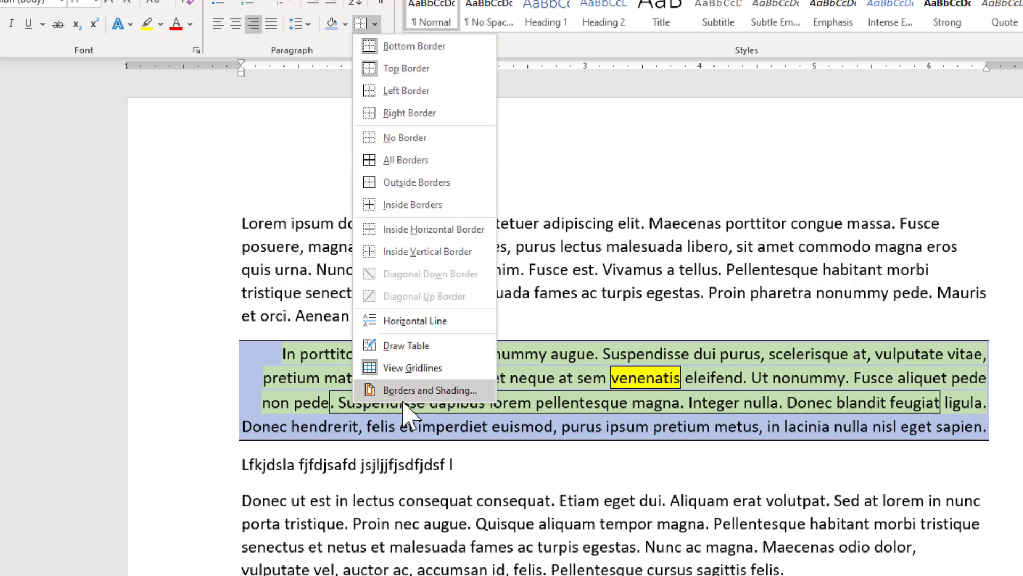
{"action": "left_click", "coordinate": [421, 394]}
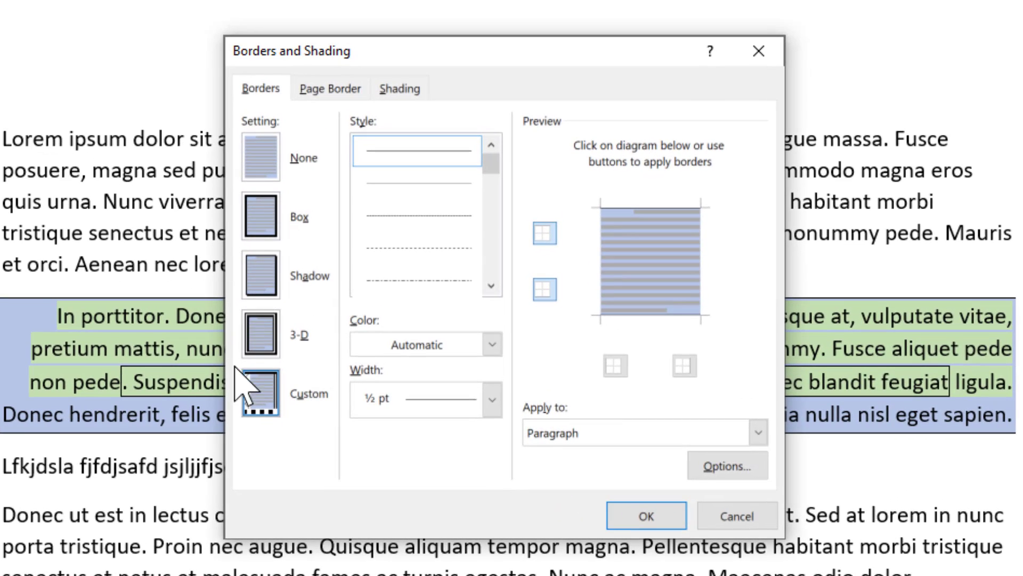
{"action": "left_click", "coordinate": [275, 334]}
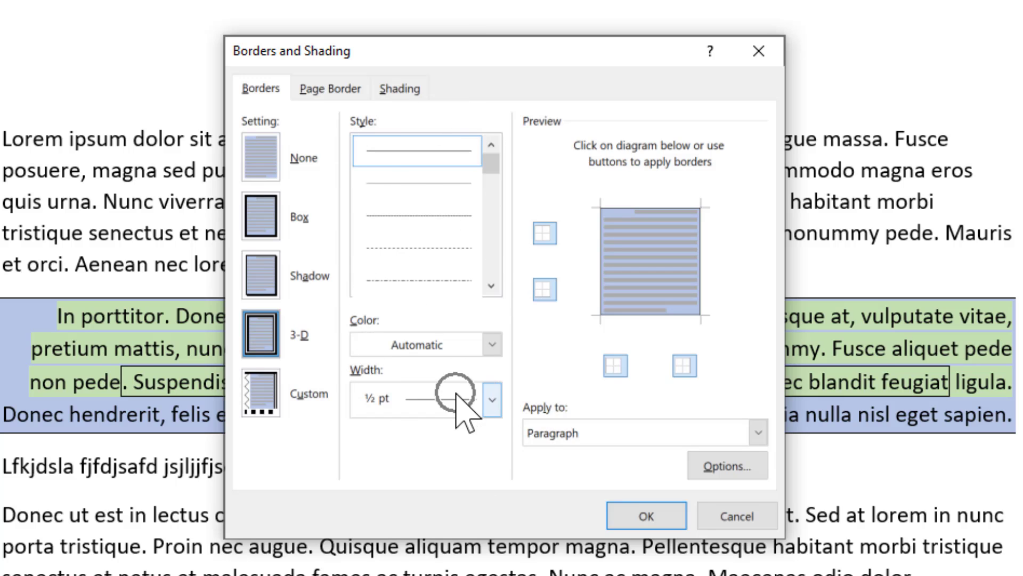
{"action": "left_click", "coordinate": [623, 436]}
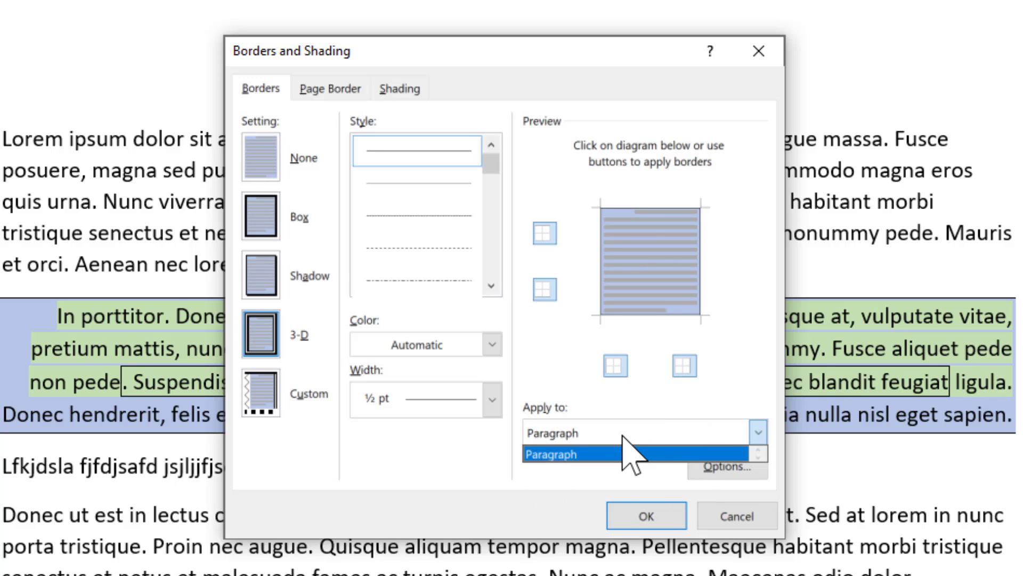
{"action": "left_click", "coordinate": [623, 436]}
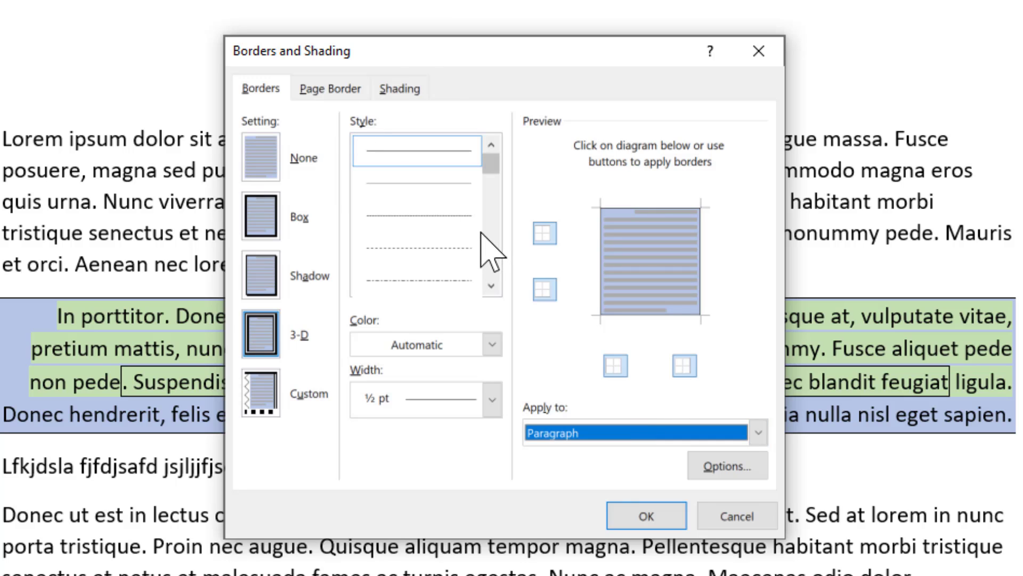
- Choose the 3 pt double-line style with one thick and one thin line for the 3-D paragraph border
{"action": "scroll", "coordinate": [483, 239], "scroll_direction": "down", "scroll_amount": 3}
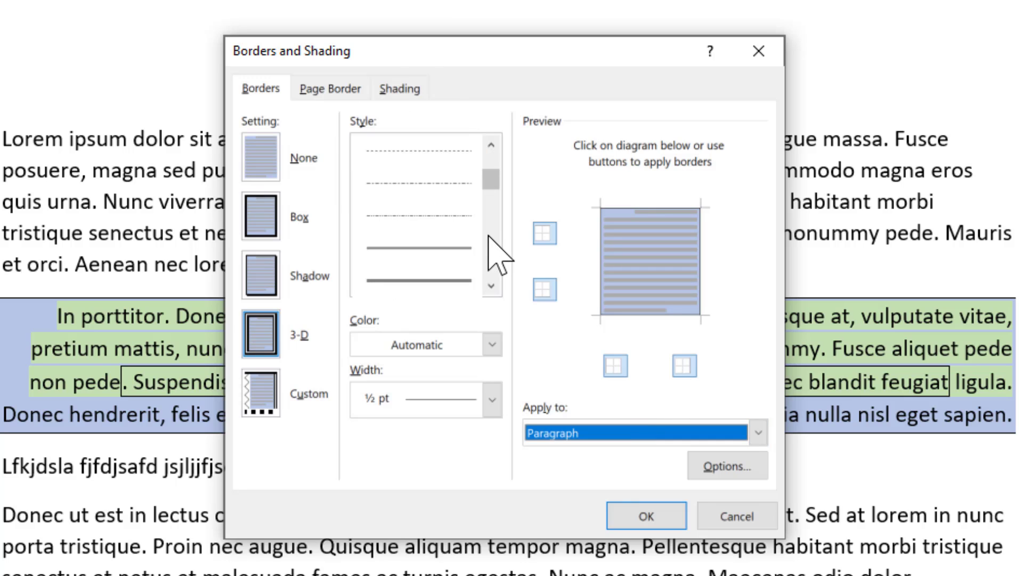
{"action": "left_click", "coordinate": [443, 257]}
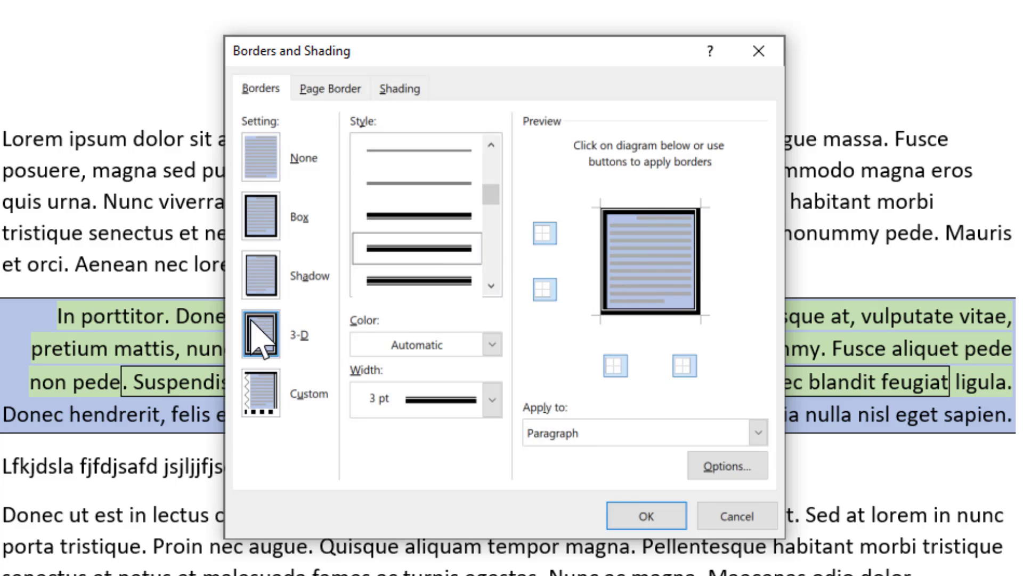
{"action": "left_click", "coordinate": [265, 335]}
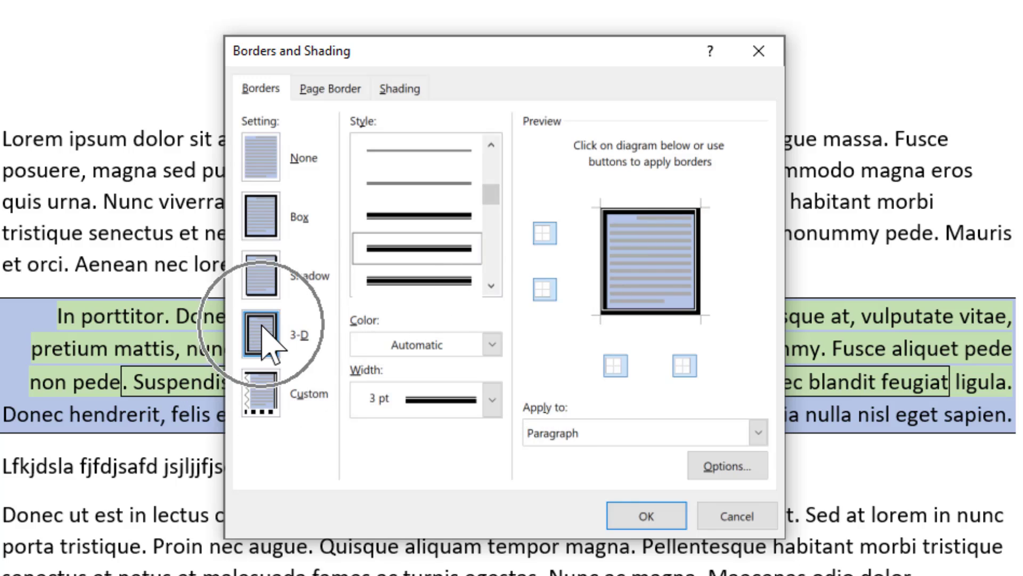
{"action": "scroll", "coordinate": [464, 277], "scroll_direction": "down", "scroll_amount": 1}
{"action": "left_click", "coordinate": [454, 255]}
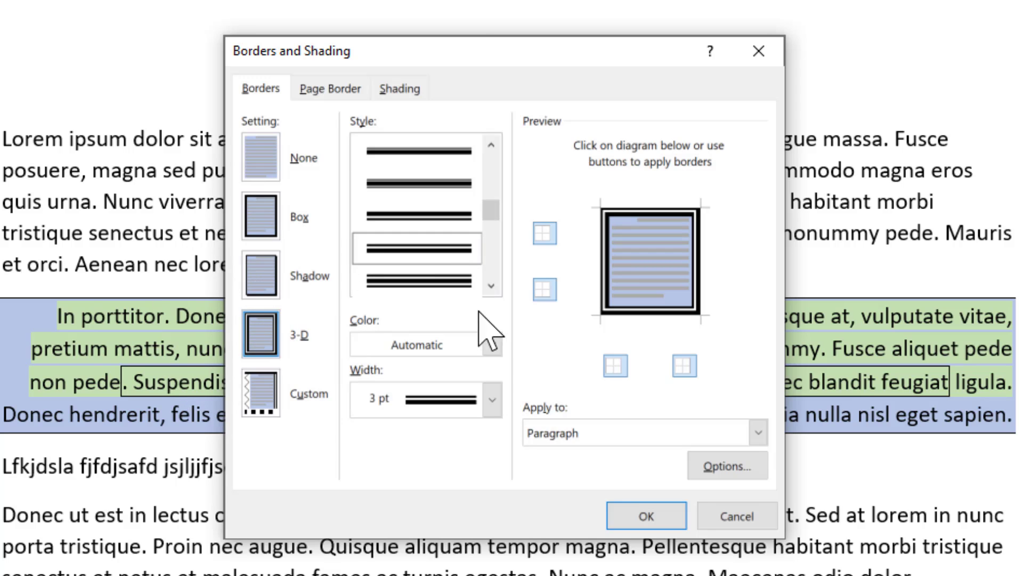
- Set the paragraph border's color to bright pink from the standard color palette and its width to 4 ½ pt
{"action": "left_click", "coordinate": [492, 344]}
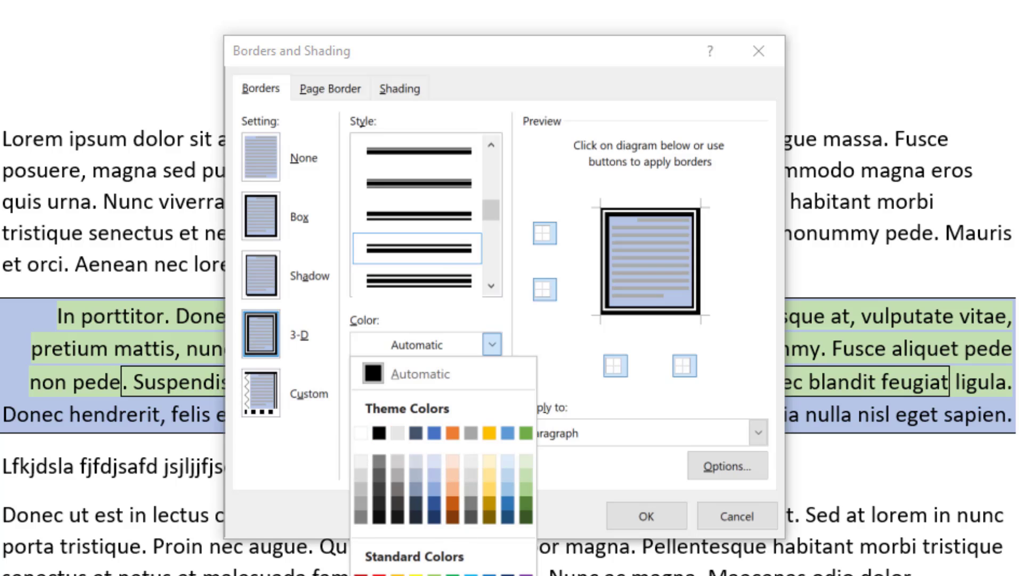
{"action": "left_click", "coordinate": [405, 574]}
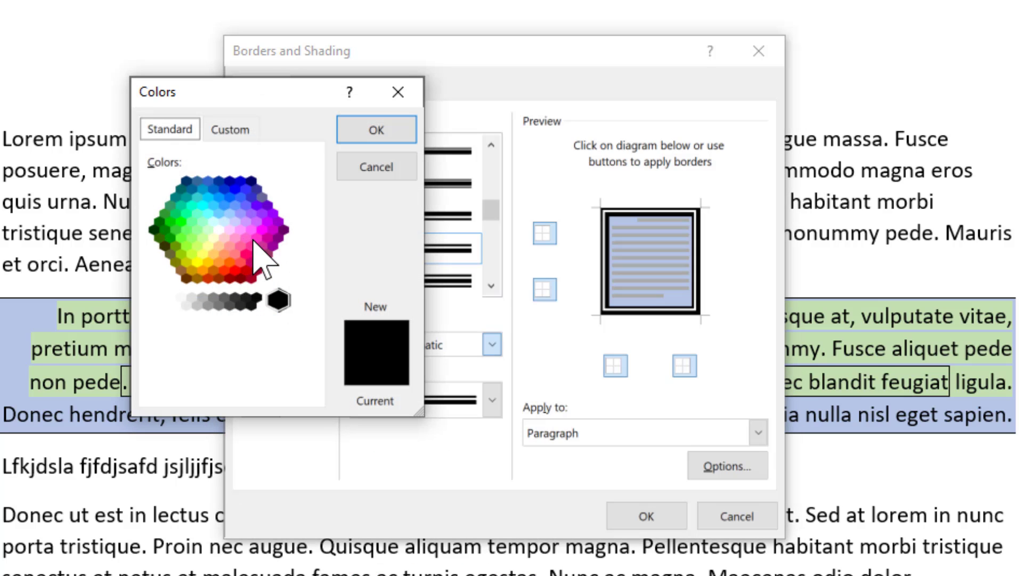
{"action": "left_click", "coordinate": [256, 237]}
{"action": "left_click", "coordinate": [411, 134]}
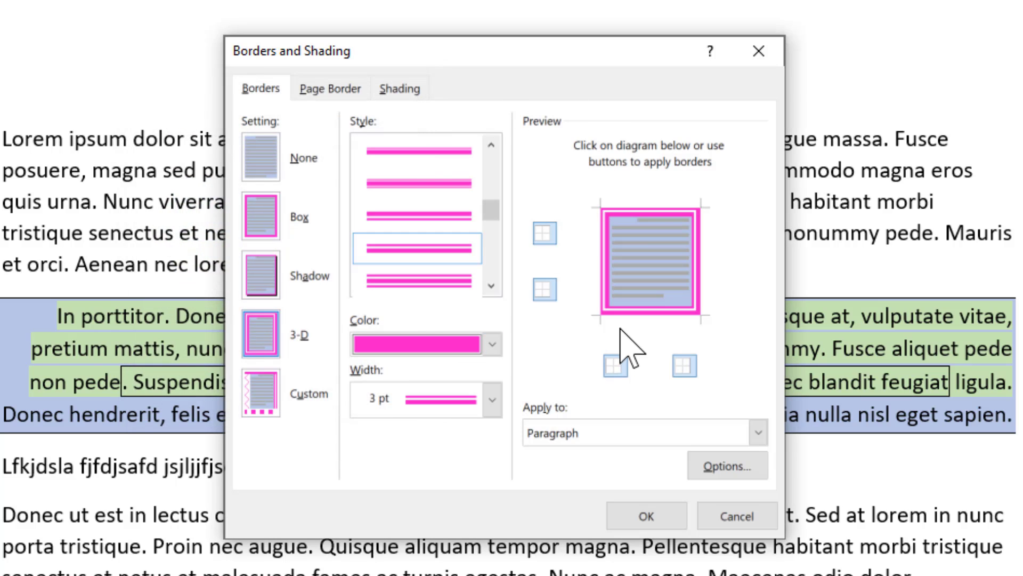
{"action": "left_click", "coordinate": [473, 408]}
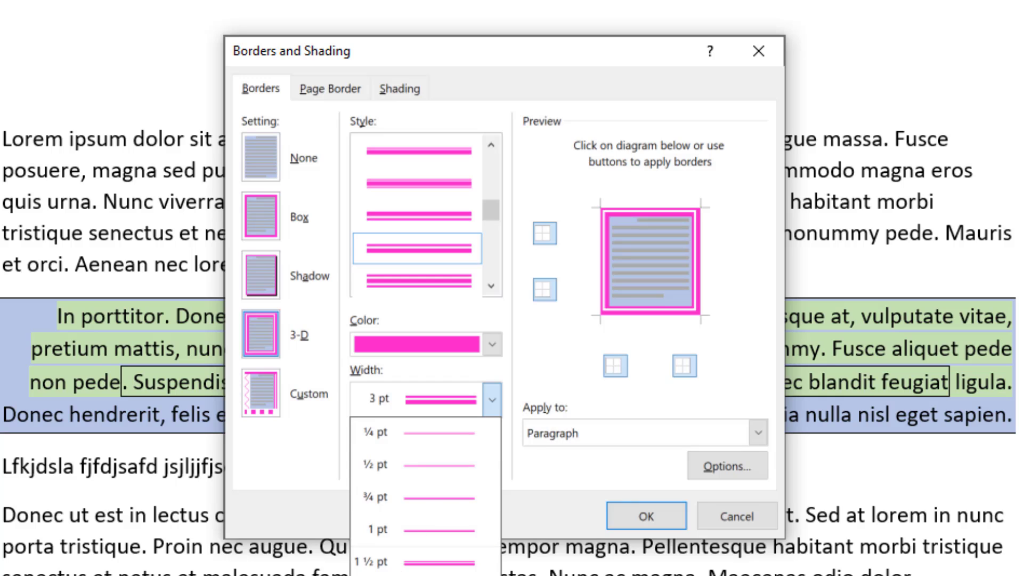
{"action": "left_click", "coordinate": [437, 575]}
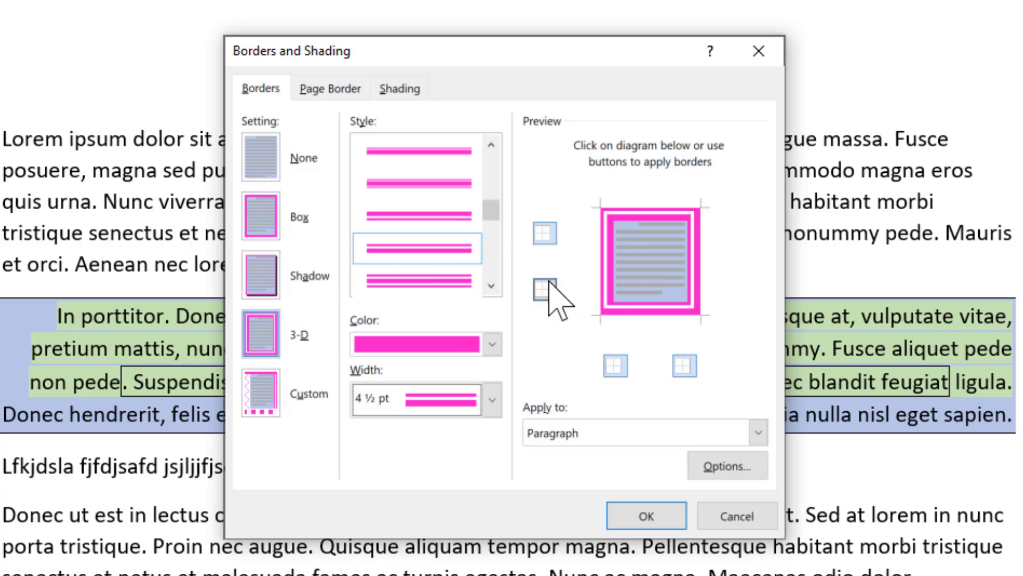
- Remove the left, top and right borders in the border preview, keeping only the bottom one
{"action": "left_click", "coordinate": [606, 258]}
{"action": "key", "text": "ctrl"}
{"action": "key", "text": "ctrl"}
{"action": "key", "text": "ctrl"}
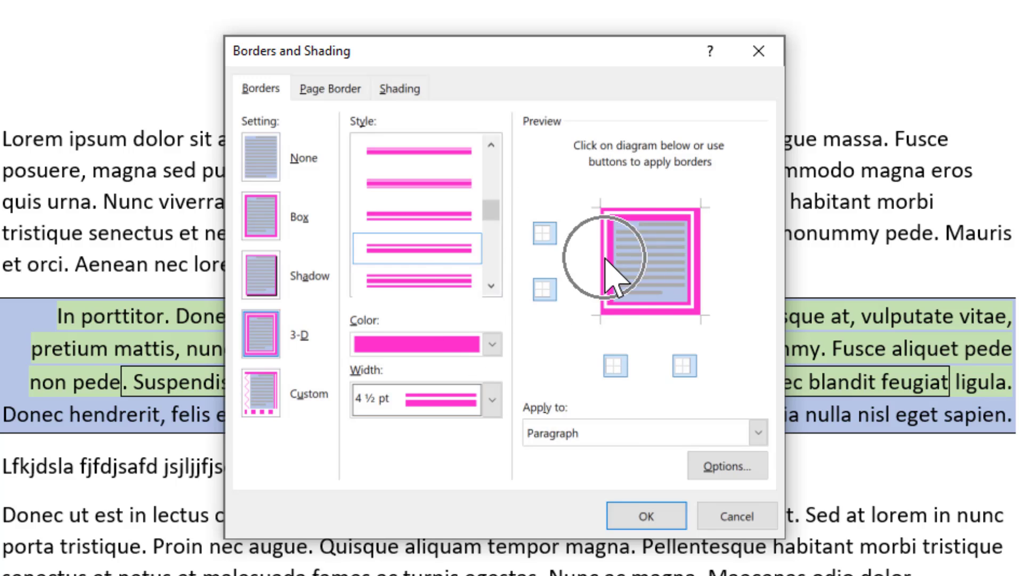
{"action": "left_click", "coordinate": [605, 261]}
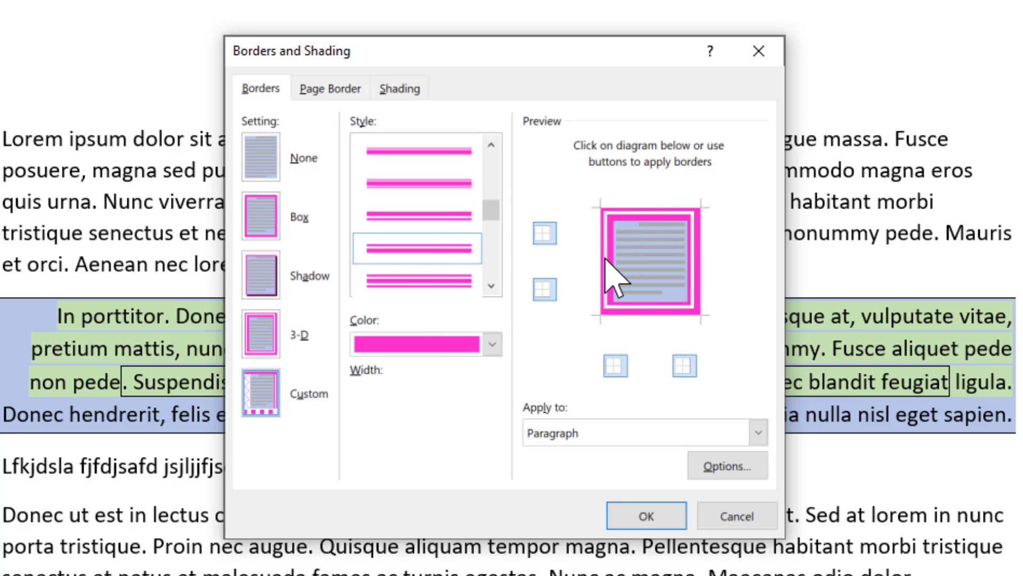
{"action": "left_click", "coordinate": [661, 210]}
{"action": "left_click", "coordinate": [697, 256]}
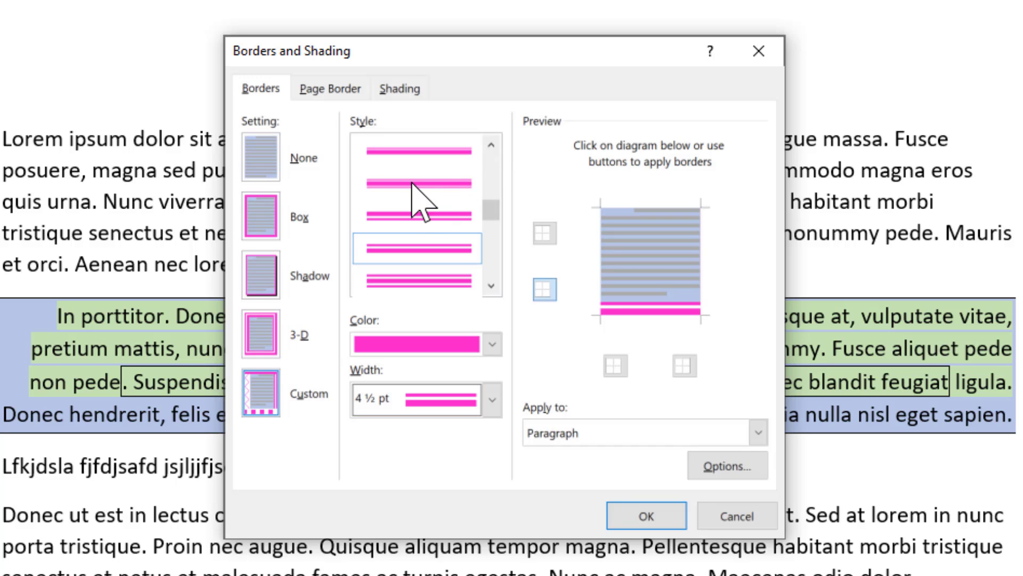
- Add a blue single wavy ¾ pt line as the paragraph's left border, using blue from the standard colors
{"action": "scroll", "coordinate": [491, 229], "scroll_direction": "down", "scroll_amount": 2}
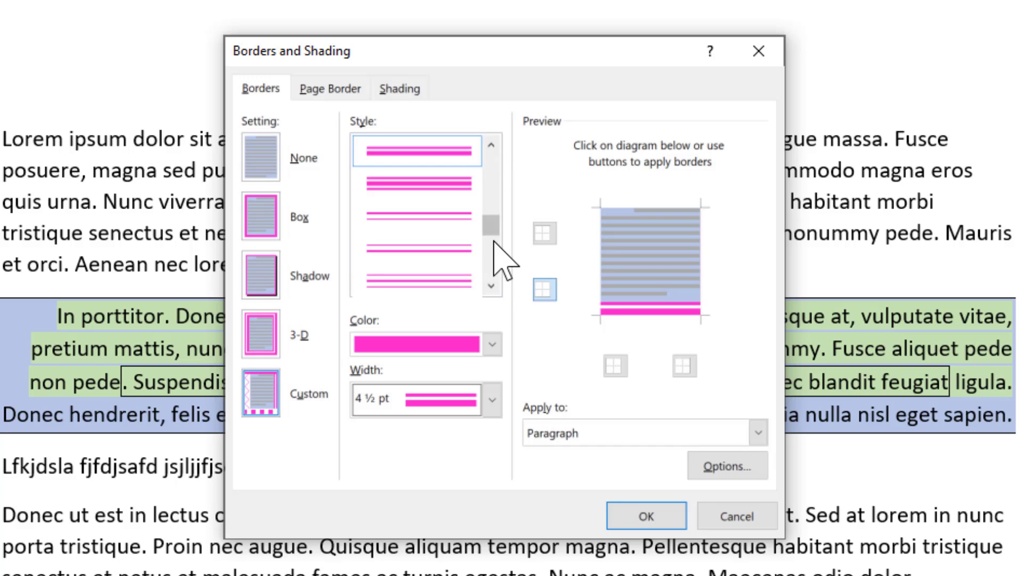
{"action": "left_click", "coordinate": [472, 220]}
{"action": "scroll", "coordinate": [471, 222], "scroll_direction": "up", "scroll_amount": 1}
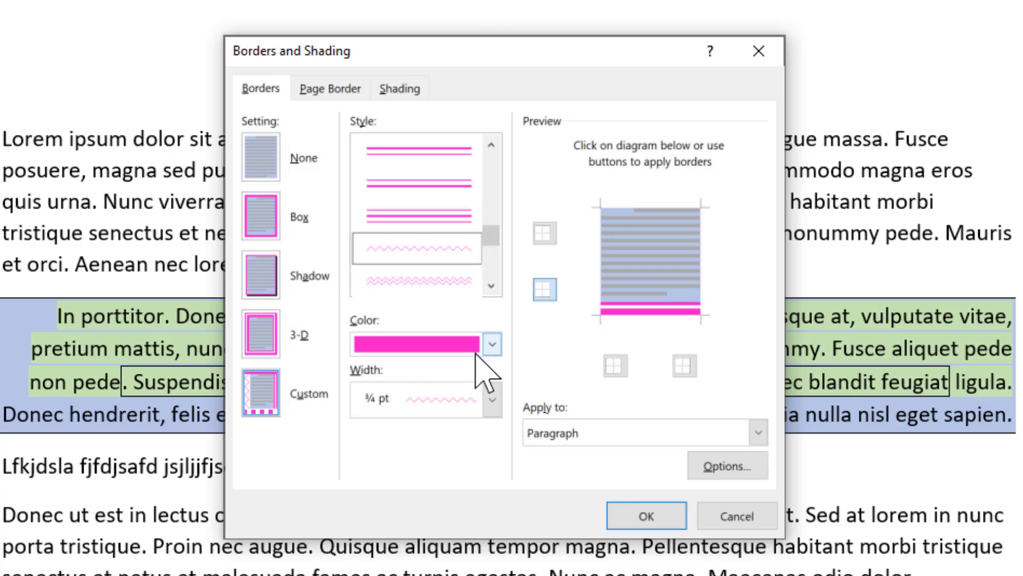
{"action": "left_click", "coordinate": [491, 346]}
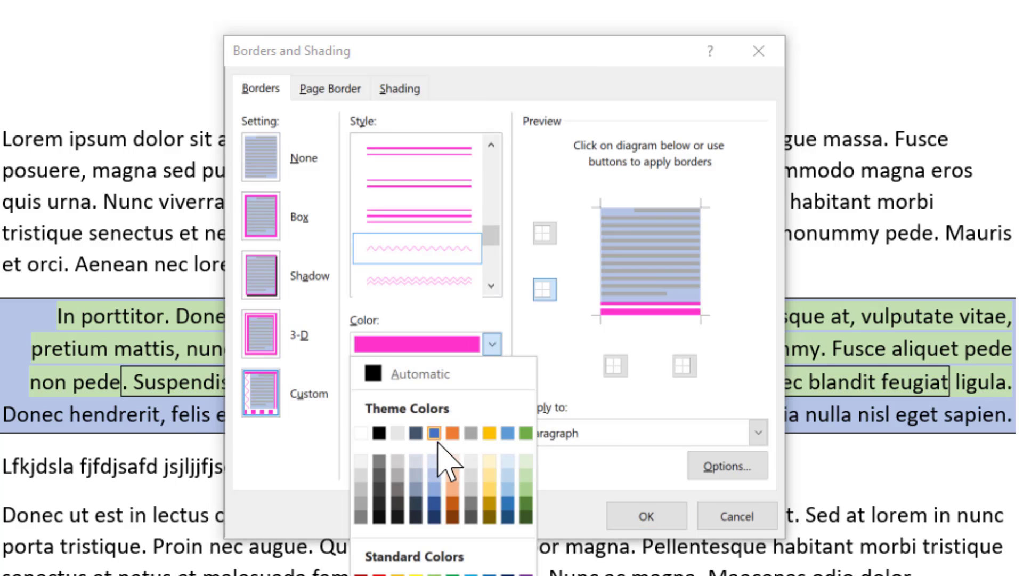
{"action": "left_click", "coordinate": [490, 575]}
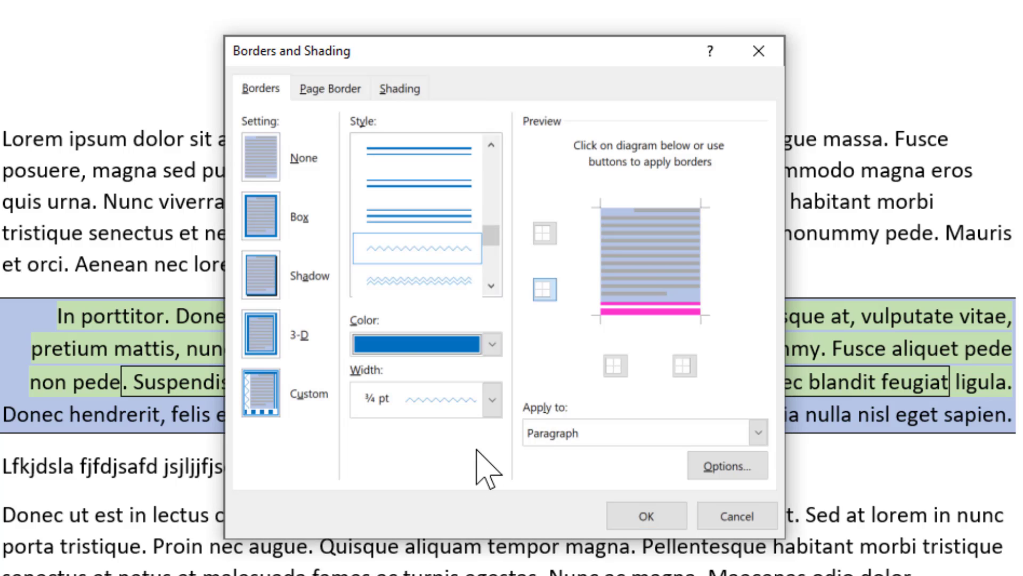
{"action": "left_click", "coordinate": [602, 270]}
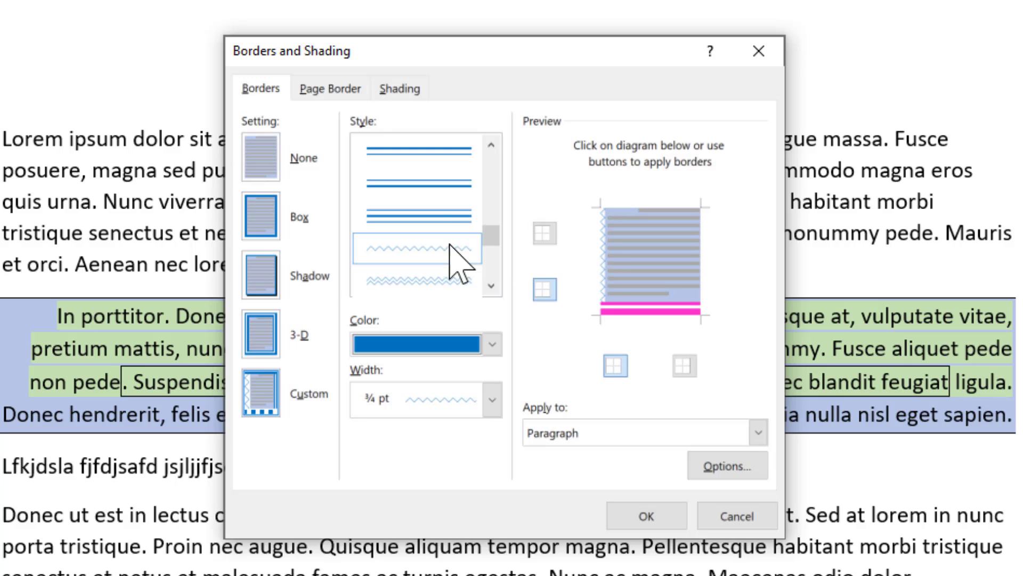
- Add a green 3 pt diagonally striped line as the paragraph's right border, using green from the theme colors
{"action": "scroll", "coordinate": [450, 232], "scroll_direction": "down", "scroll_amount": 3}
{"action": "scroll", "coordinate": [442, 245], "scroll_direction": "up", "scroll_amount": 1}
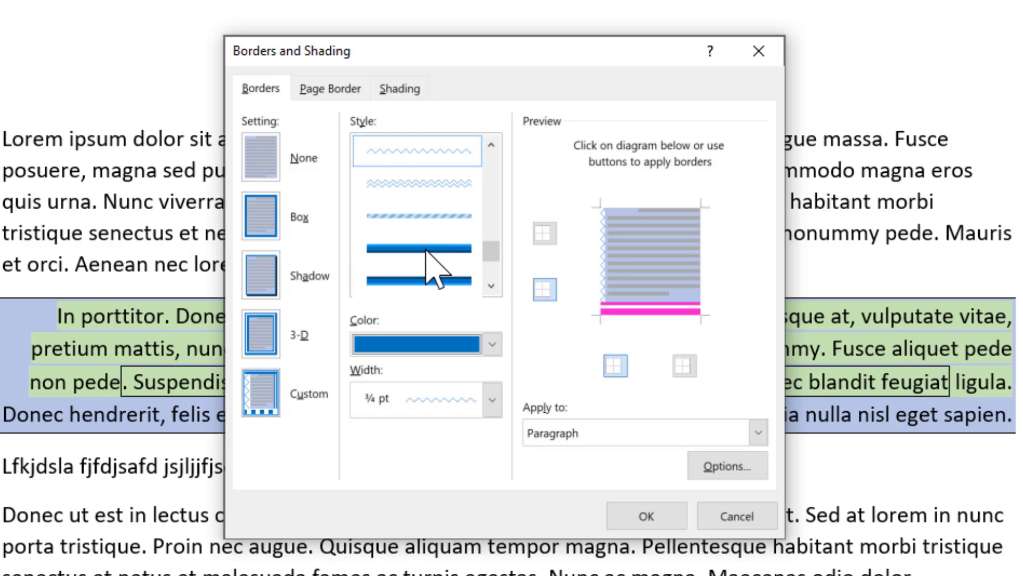
{"action": "left_click", "coordinate": [447, 246]}
{"action": "left_click", "coordinate": [501, 347]}
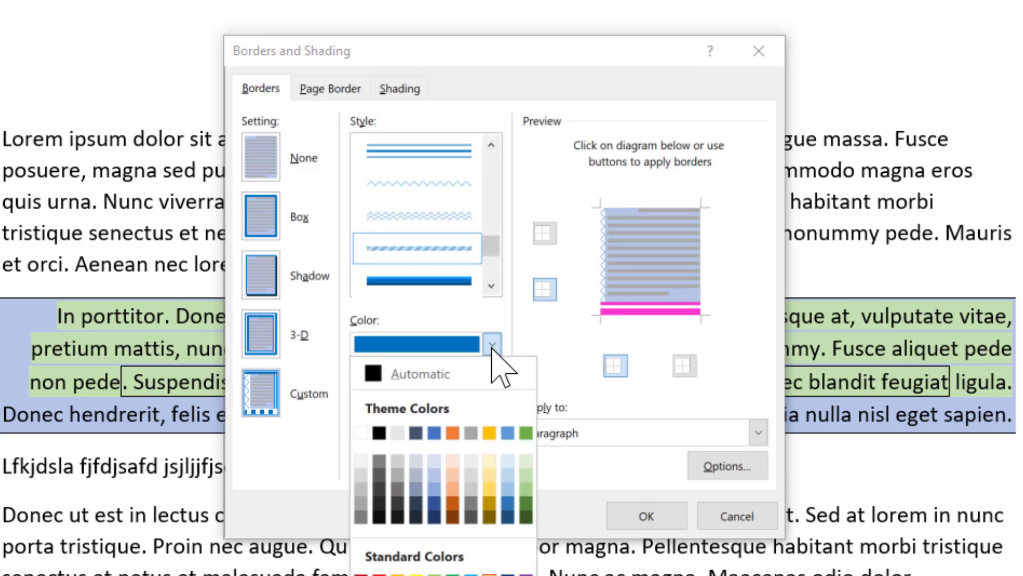
{"action": "left_click", "coordinate": [530, 429]}
{"action": "left_click", "coordinate": [492, 400]}
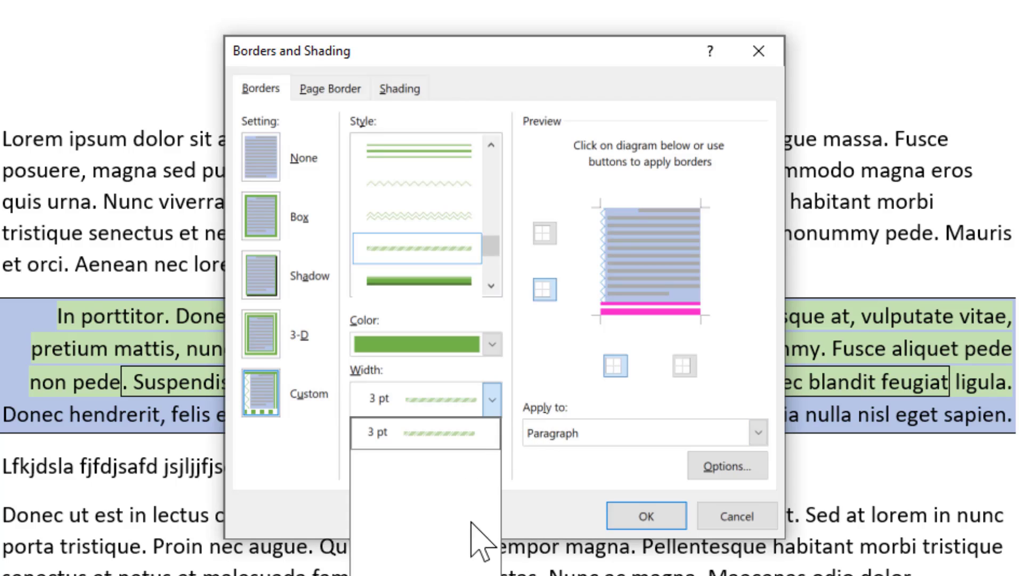
{"action": "left_click", "coordinate": [495, 426]}
{"action": "left_click", "coordinate": [699, 271]}
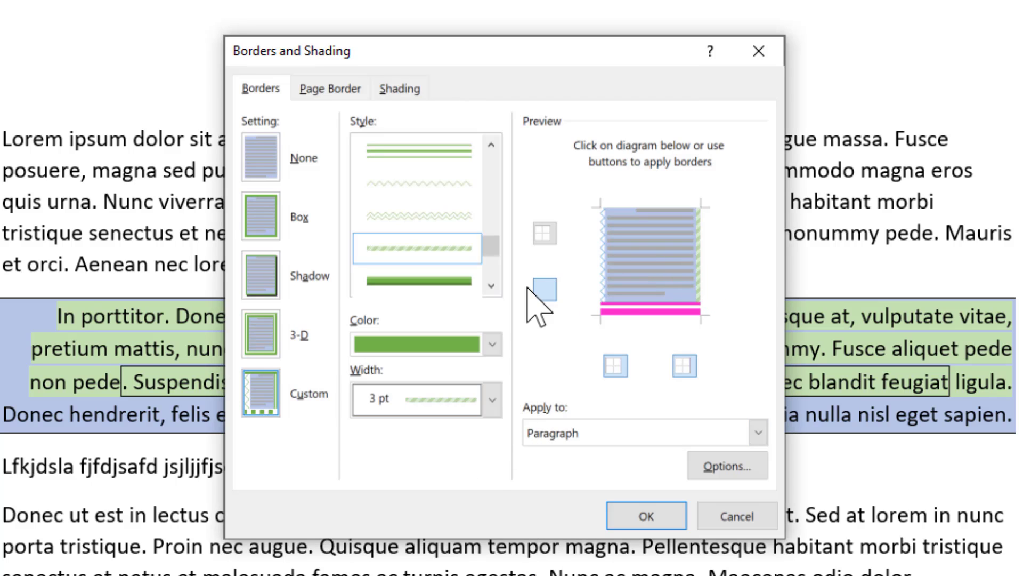
- Choose the dashed line style for the paragraph's top border
{"action": "left_click", "coordinate": [494, 270]}
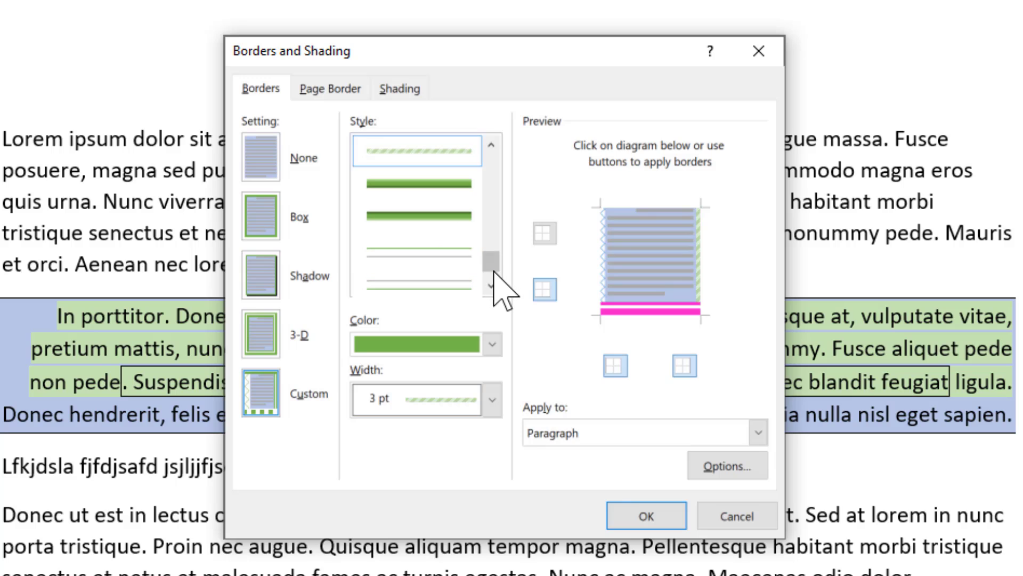
{"action": "left_click", "coordinate": [493, 292]}
{"action": "left_click", "coordinate": [489, 199]}
{"action": "left_click", "coordinate": [491, 198]}
{"action": "left_click", "coordinate": [495, 191]}
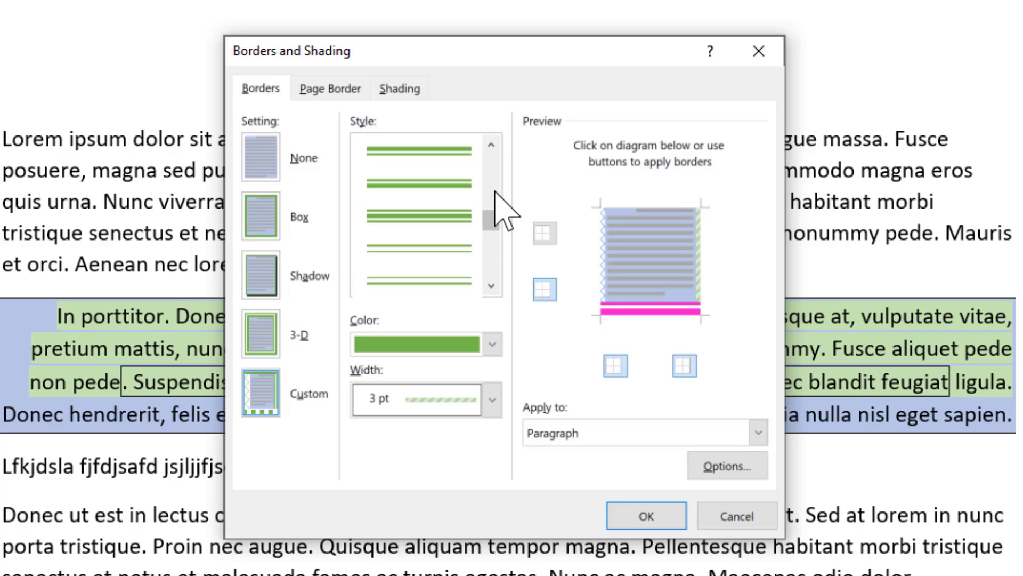
{"action": "left_click", "coordinate": [496, 192]}
{"action": "left_click", "coordinate": [493, 168]}
{"action": "left_click", "coordinate": [493, 168]}
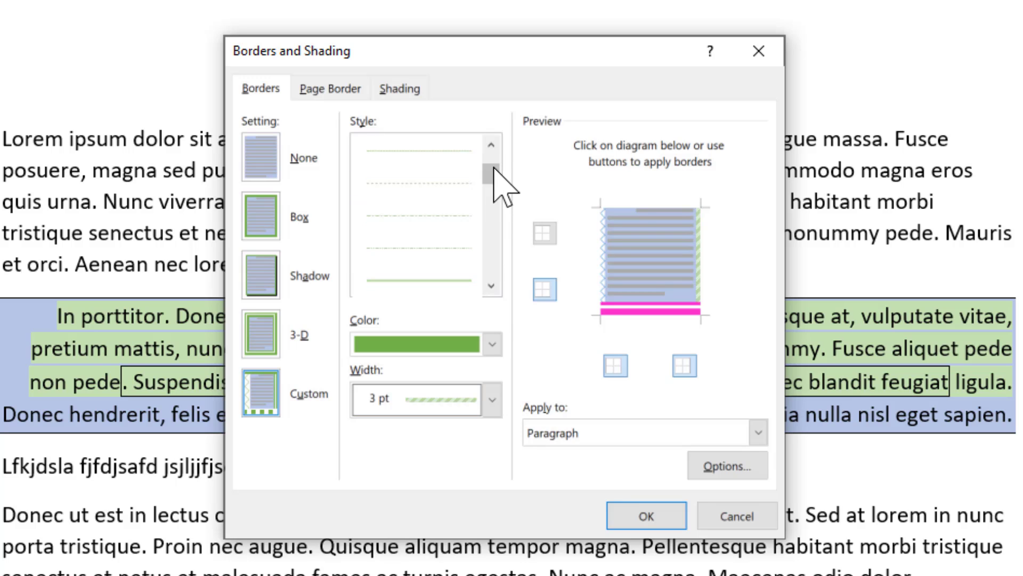
{"action": "left_click", "coordinate": [463, 187]}
- Set the dashed line to theme orange and 3 pt wide, add it as the top border, and apply the paragraph borders
{"action": "left_click", "coordinate": [490, 343]}
{"action": "left_click", "coordinate": [490, 343]}
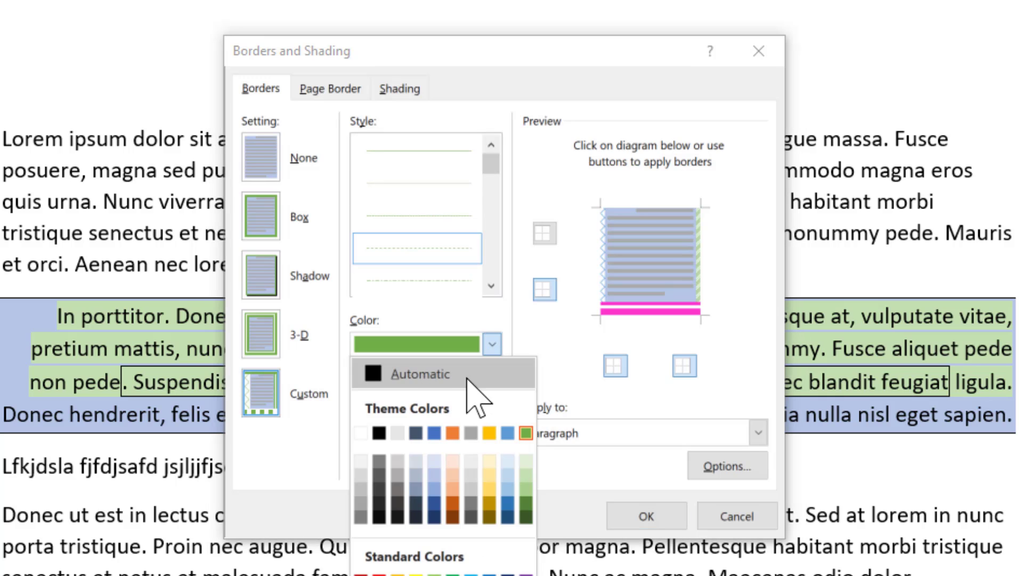
{"action": "left_click", "coordinate": [456, 430]}
{"action": "left_click", "coordinate": [492, 400]}
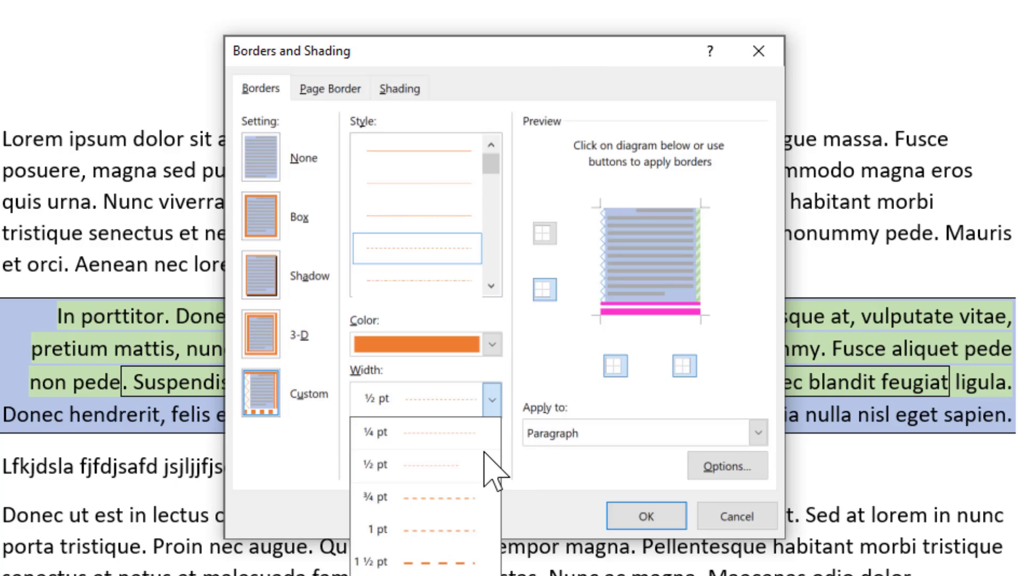
{"action": "left_click", "coordinate": [426, 555]}
{"action": "left_click", "coordinate": [667, 211]}
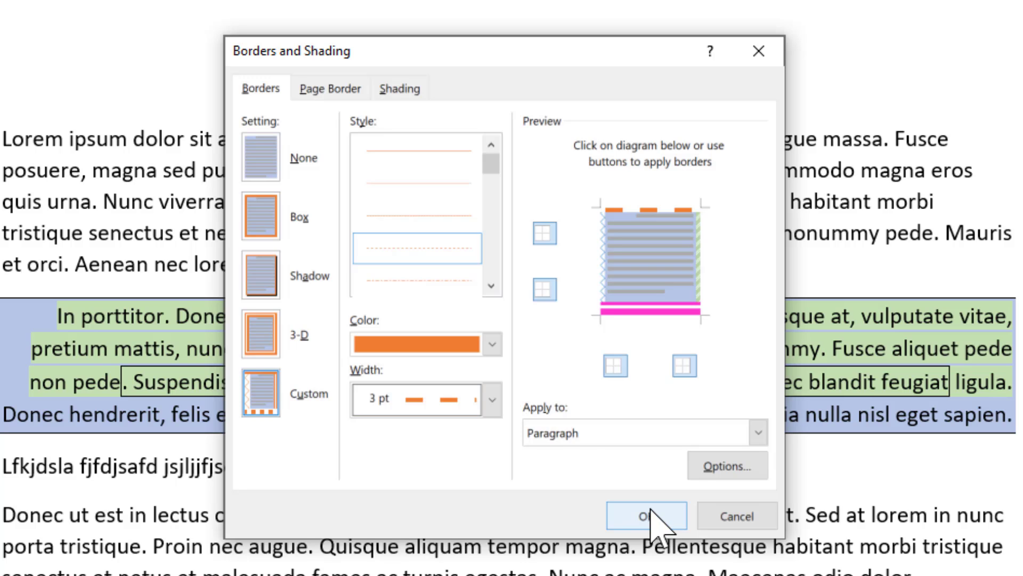
{"action": "left_click", "coordinate": [277, 399]}
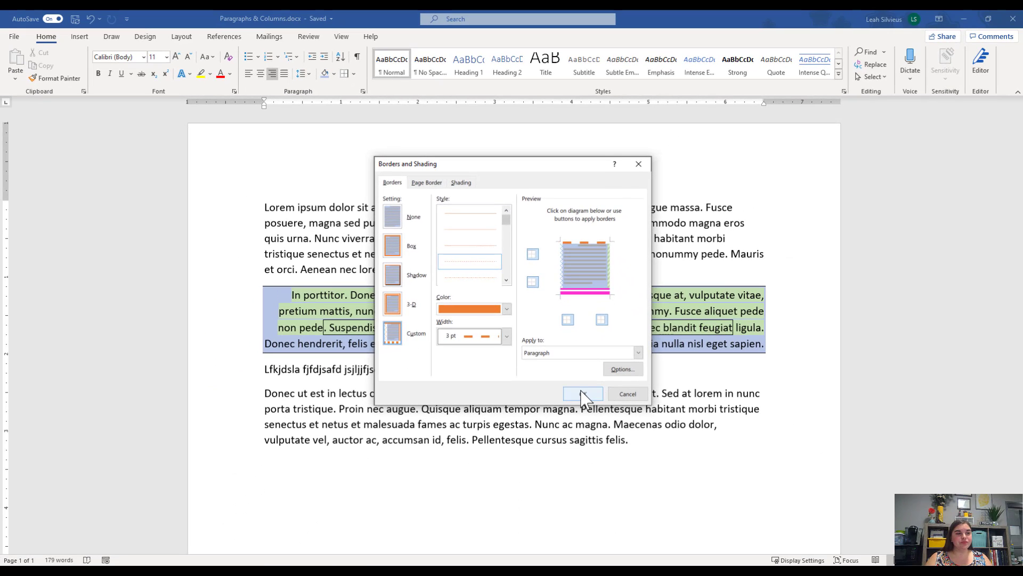
{"action": "left_click", "coordinate": [640, 503]}
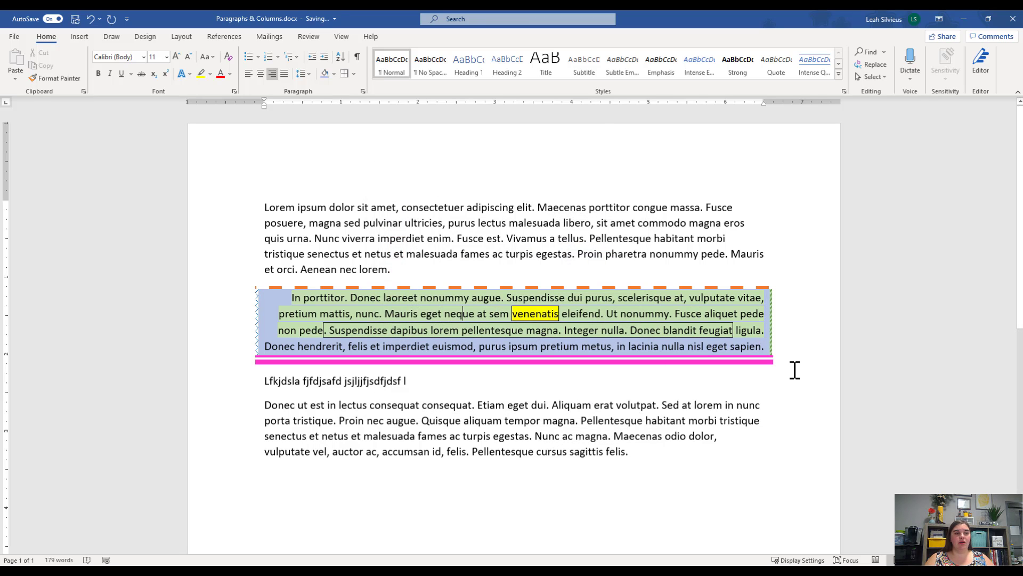
- Add a new paragraph reading "Lfdkjsafldkja fdlksajf dls;af" after the bordered paragraph and clear all its formatting
{"action": "left_click", "coordinate": [767, 347]}
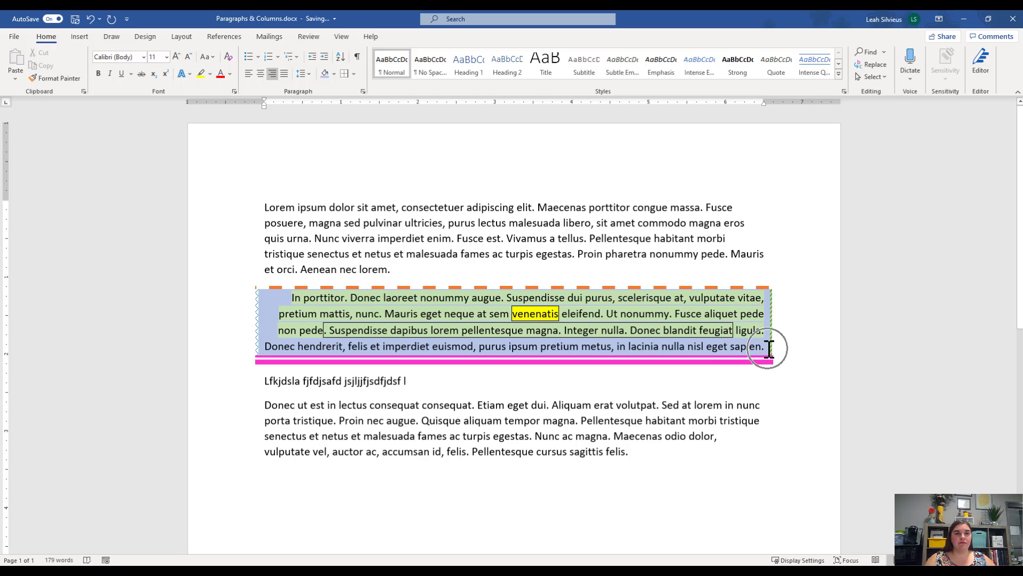
{"action": "key", "text": "Return"}
{"action": "type", "text": "lfdkjsafldkja fdlksajf dls;af"}
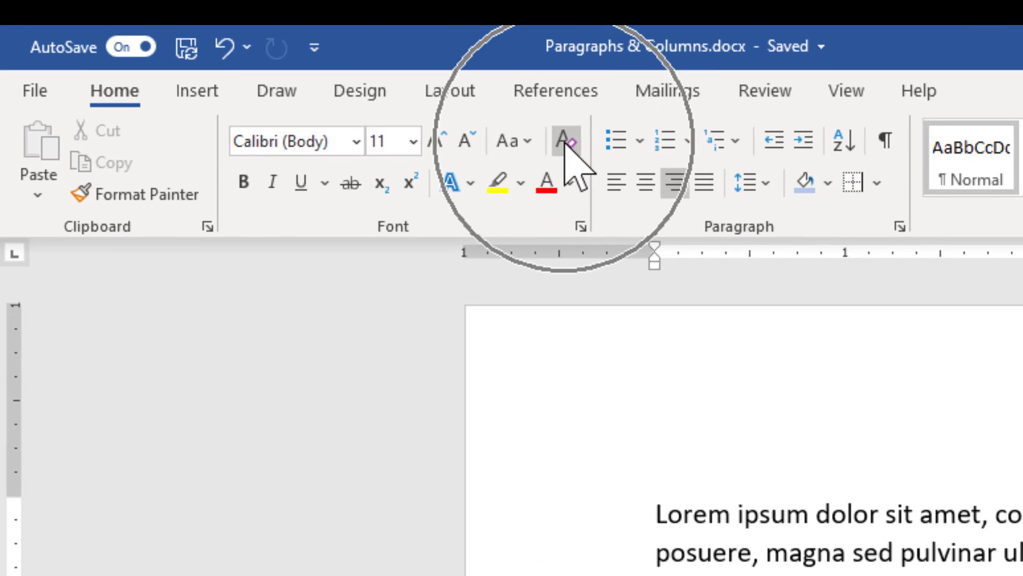
{"action": "left_click", "coordinate": [336, 85]}
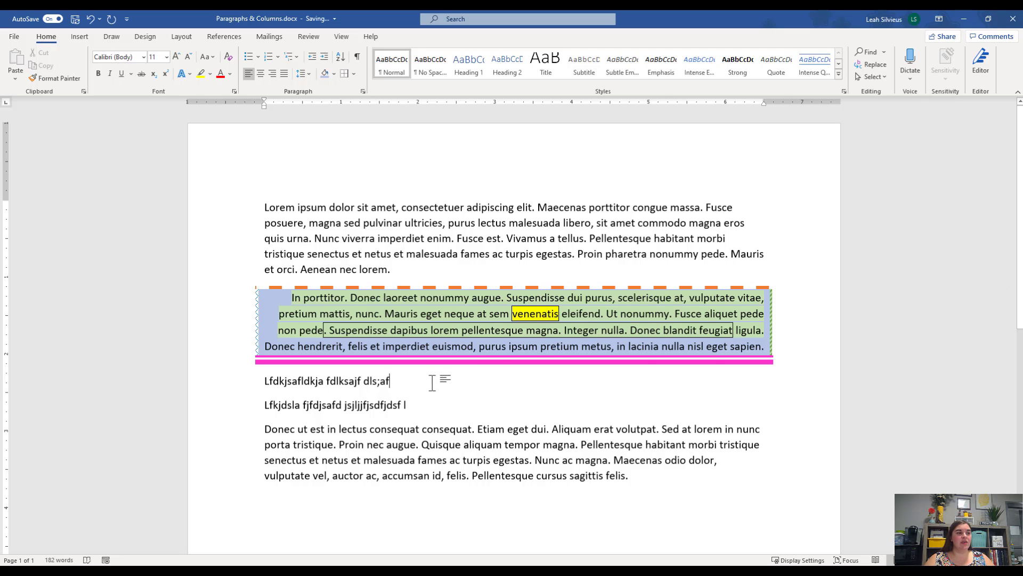
- Replace the new paragraph's text with "Main Heading" and give it a bottom border
{"action": "left_click_drag", "start_coordinate": [391, 382], "coordinate": [274, 382]}
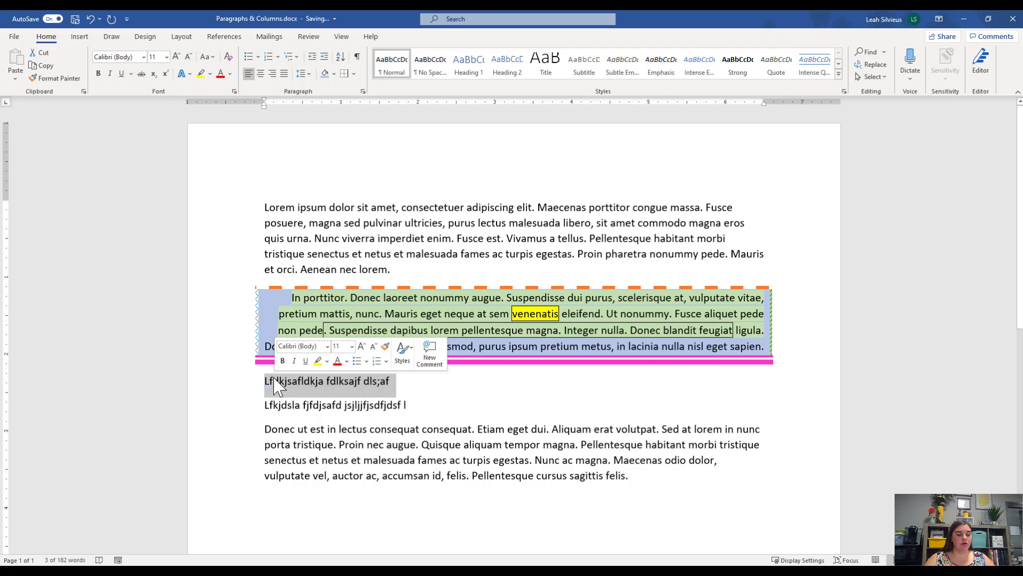
{"action": "type", "text": "Main Heading"}
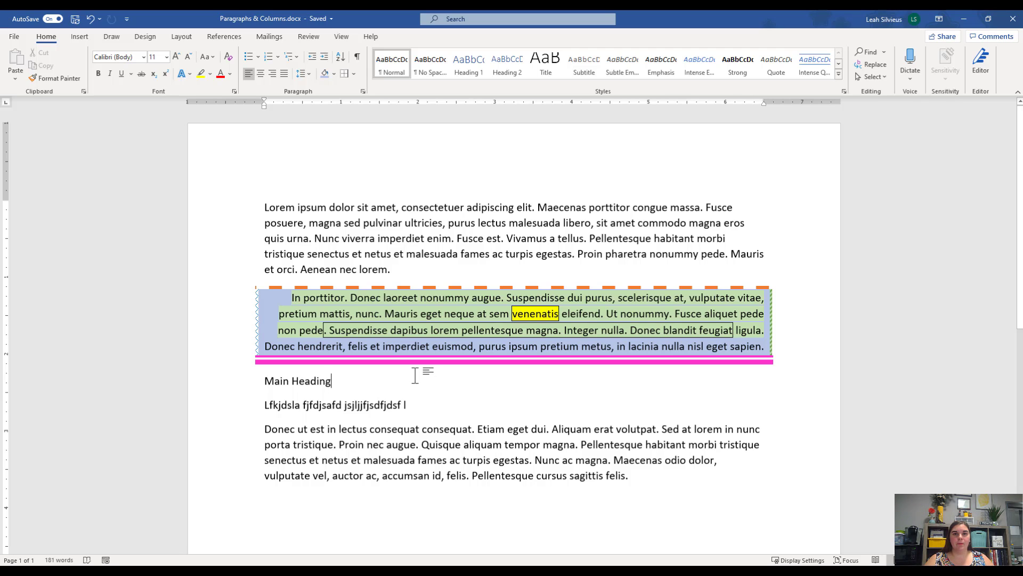
{"action": "left_click", "coordinate": [353, 75]}
{"action": "left_click", "coordinate": [369, 103]}
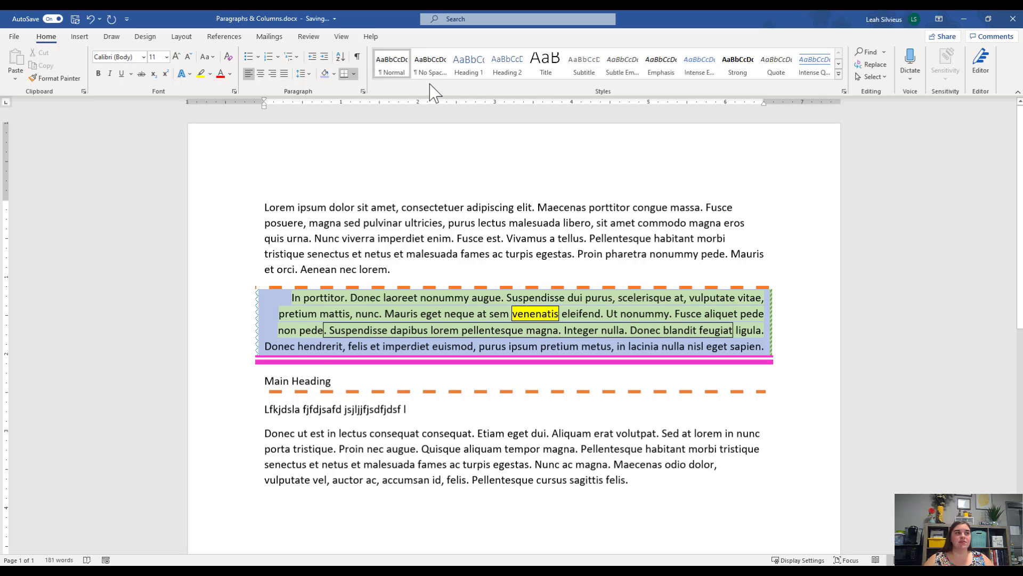
- Change the Main Heading's bottom border to the orange 3 pt double line with a thin line above a thick one
{"action": "left_click", "coordinate": [354, 74]}
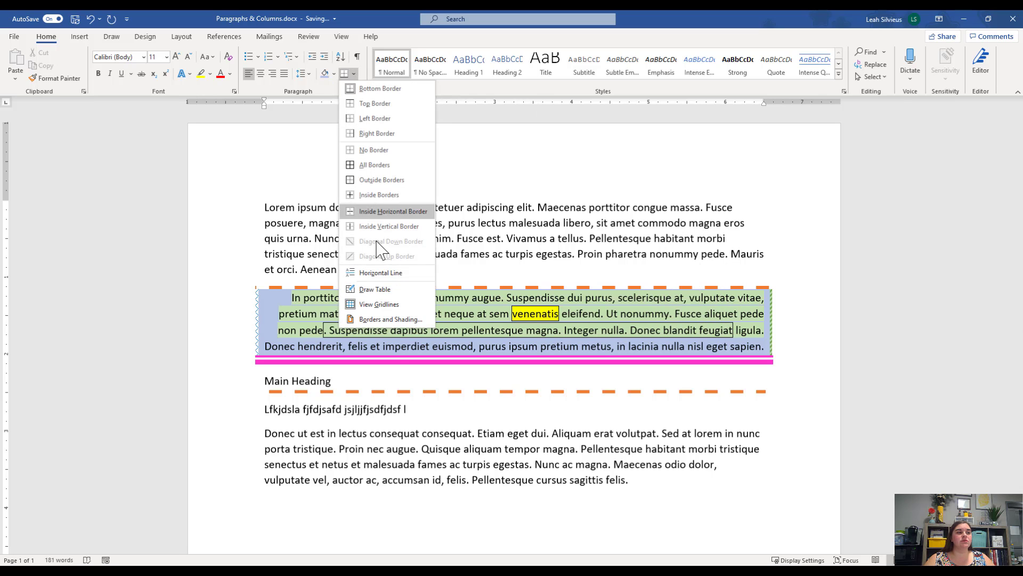
{"action": "left_click", "coordinate": [368, 319]}
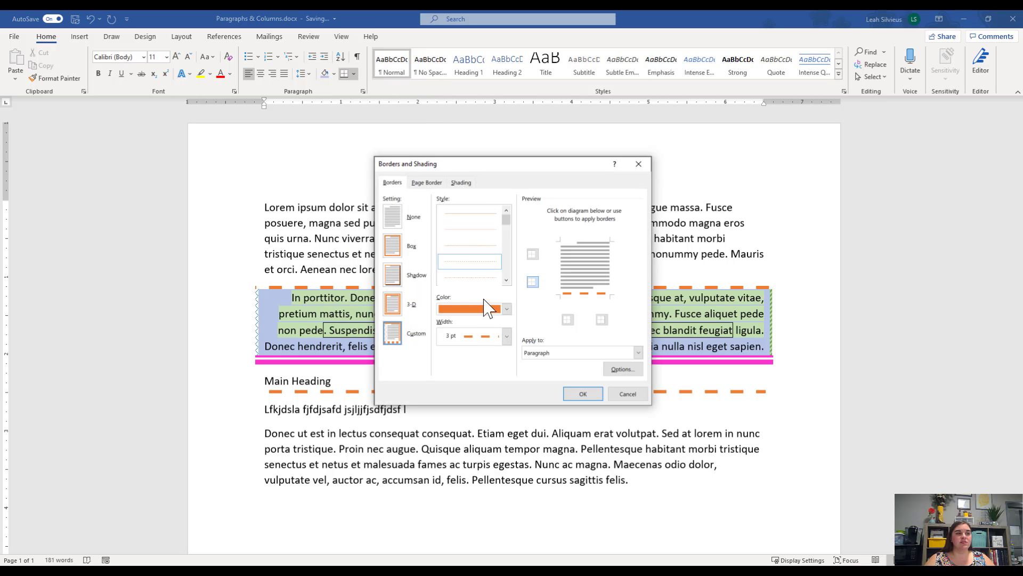
{"action": "left_click", "coordinate": [506, 280]}
{"action": "left_click", "coordinate": [506, 280]}
{"action": "left_click", "coordinate": [506, 279]}
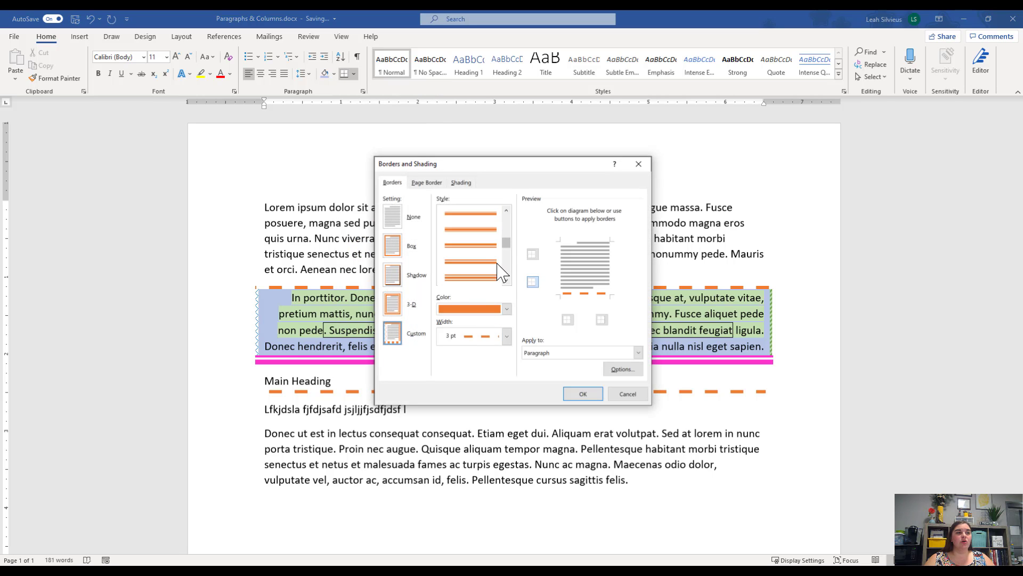
{"action": "left_click", "coordinate": [485, 263]}
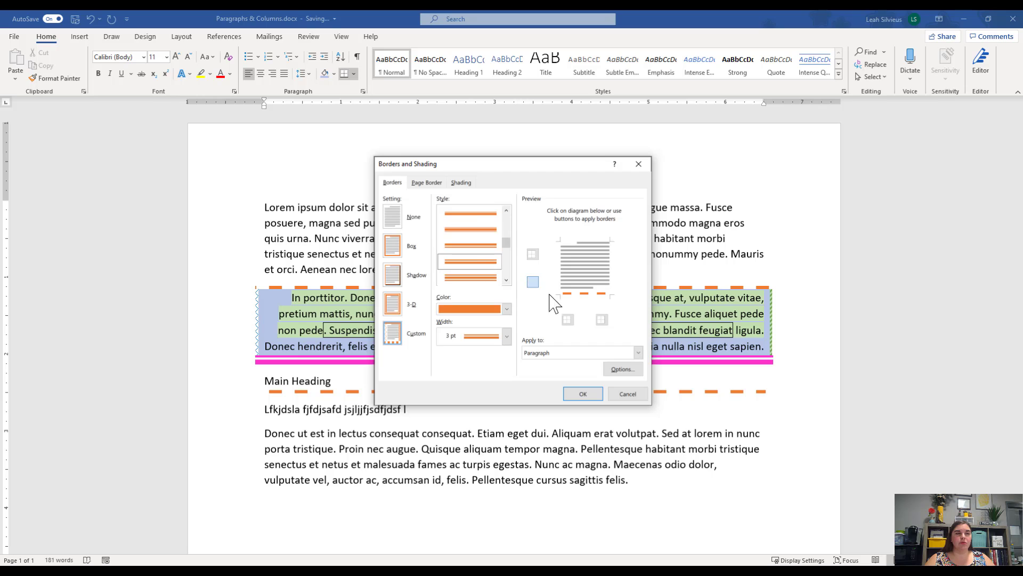
{"action": "left_click", "coordinate": [589, 293]}
{"action": "left_click", "coordinate": [590, 293]}
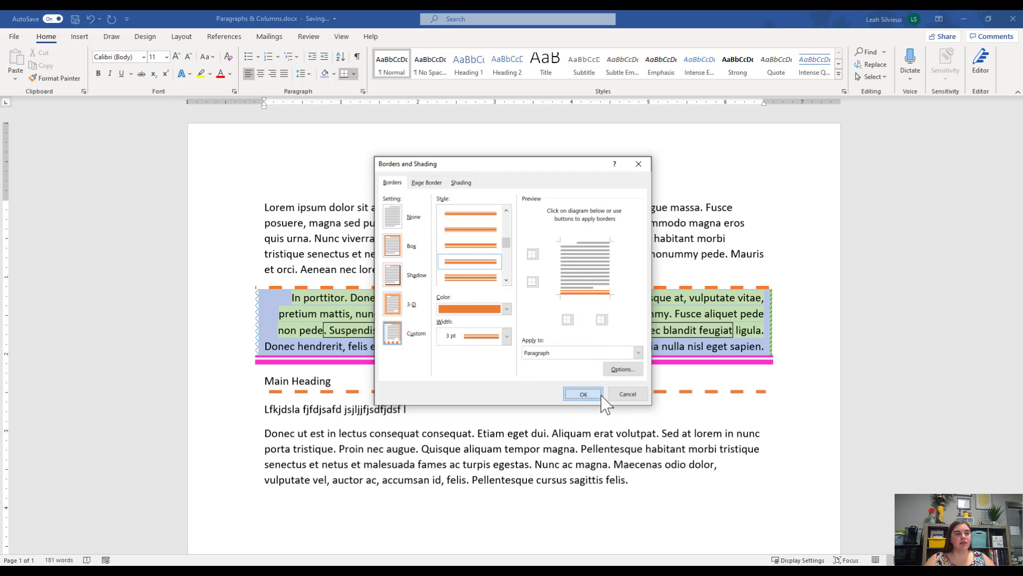
{"action": "left_click", "coordinate": [582, 393]}
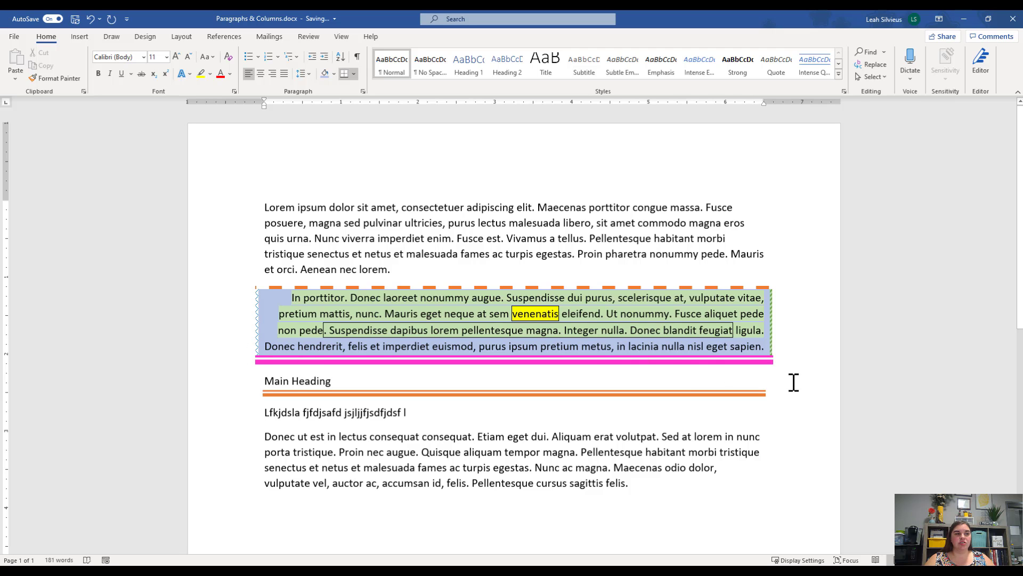